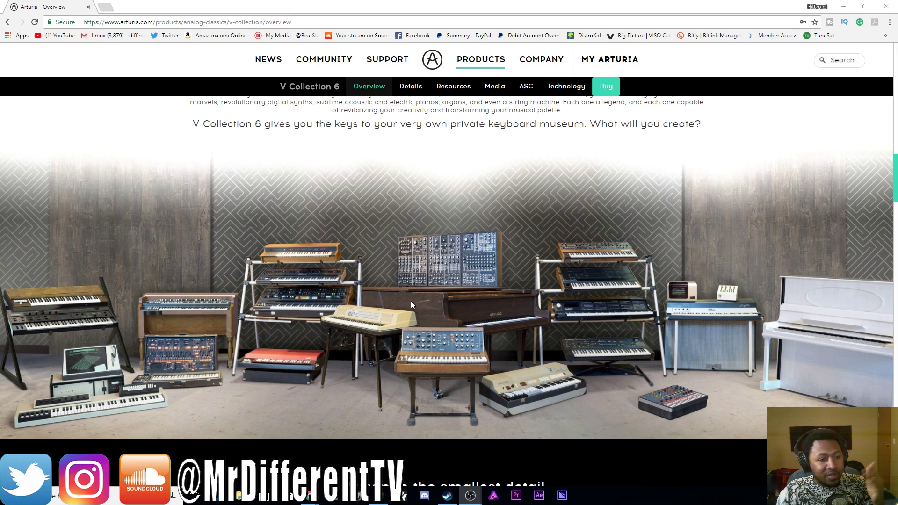
Switch to FL Studio, raise the Analog Lab 3 window, and load the Sync Seq and Berliner presets in turn
{"action": "left_click", "coordinate": [844, 7]}
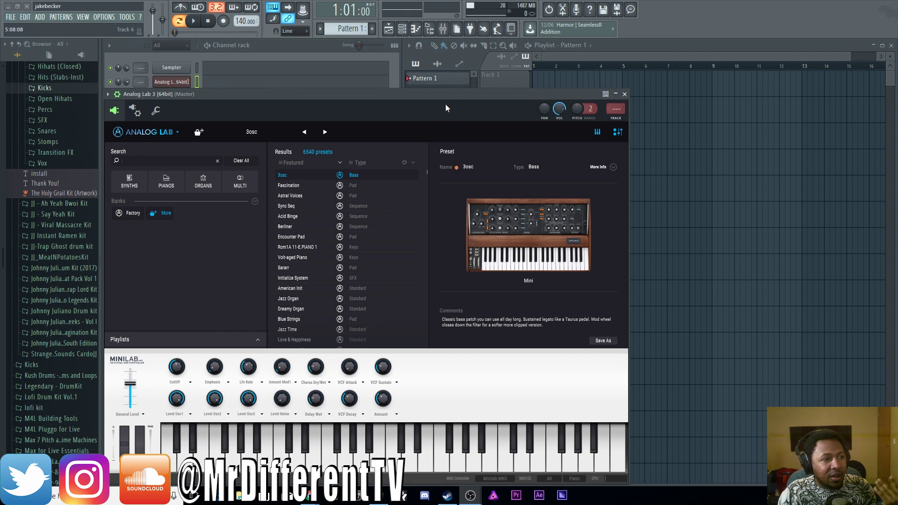
{"action": "left_click_drag", "start_coordinate": [442, 90], "coordinate": [445, 37]}
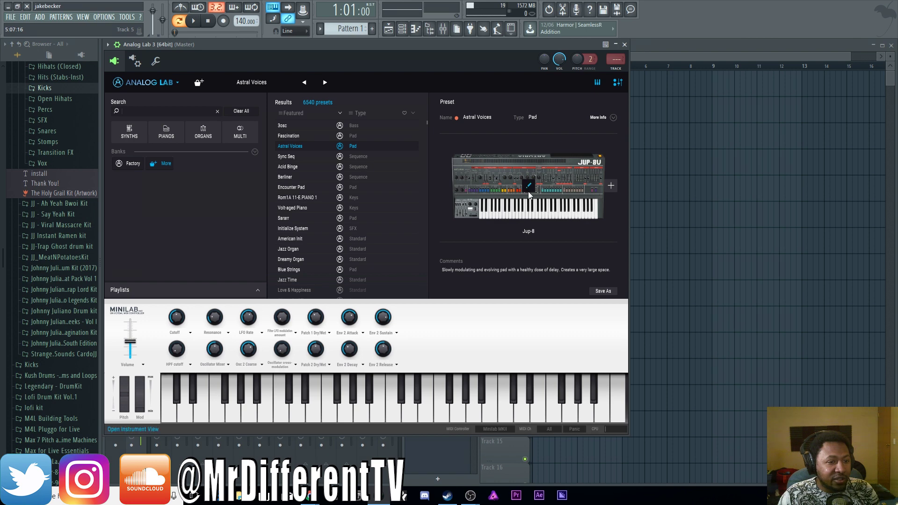
{"action": "left_click", "coordinate": [308, 158]}
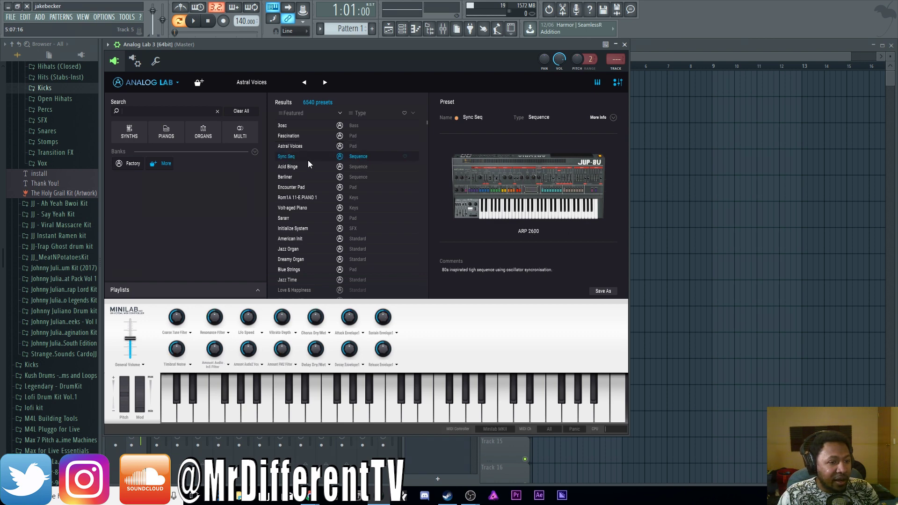
{"action": "left_click", "coordinate": [295, 176]}
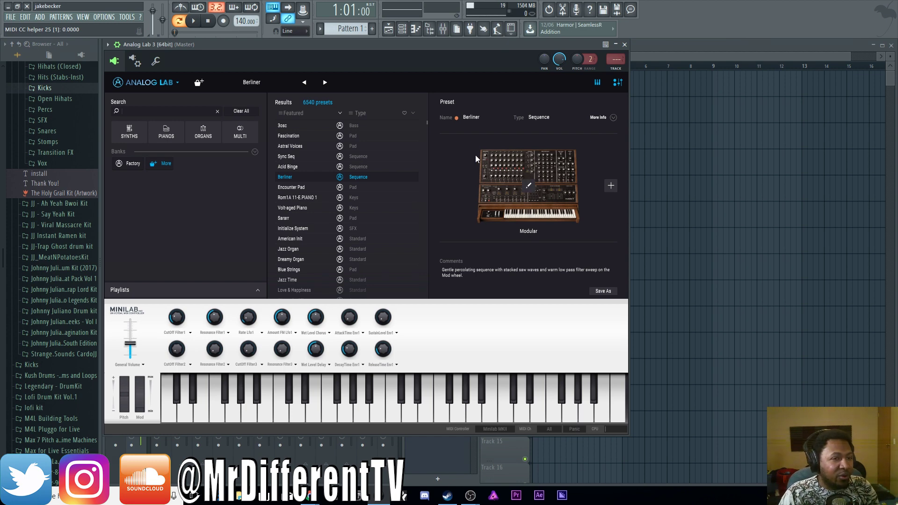
Close the Analog Lab 3 window and open the Buchla Easel V instrument from the channel rack
{"action": "left_click", "coordinate": [631, 48]}
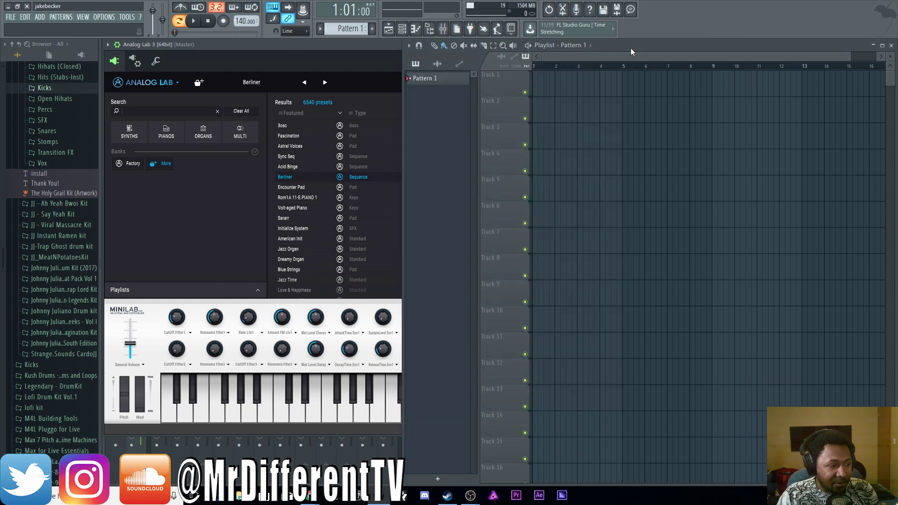
{"action": "left_click", "coordinate": [341, 55]}
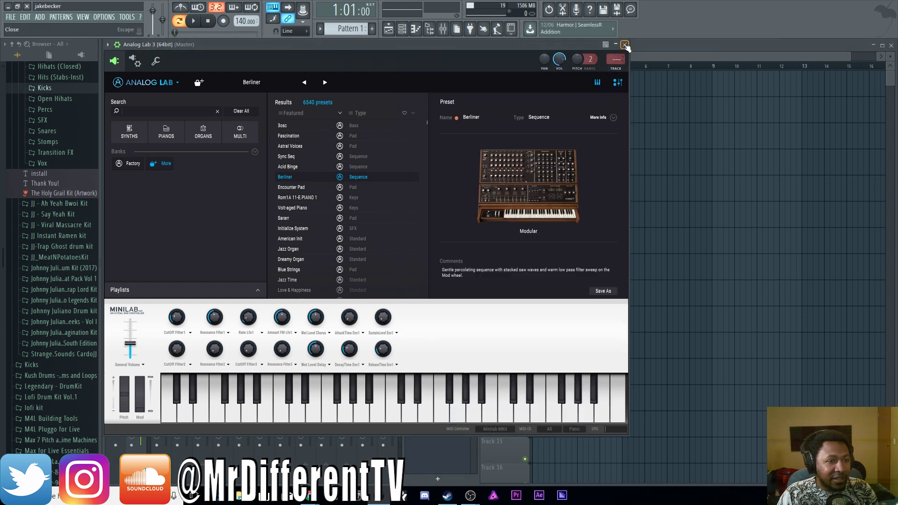
{"action": "left_click", "coordinate": [627, 44]}
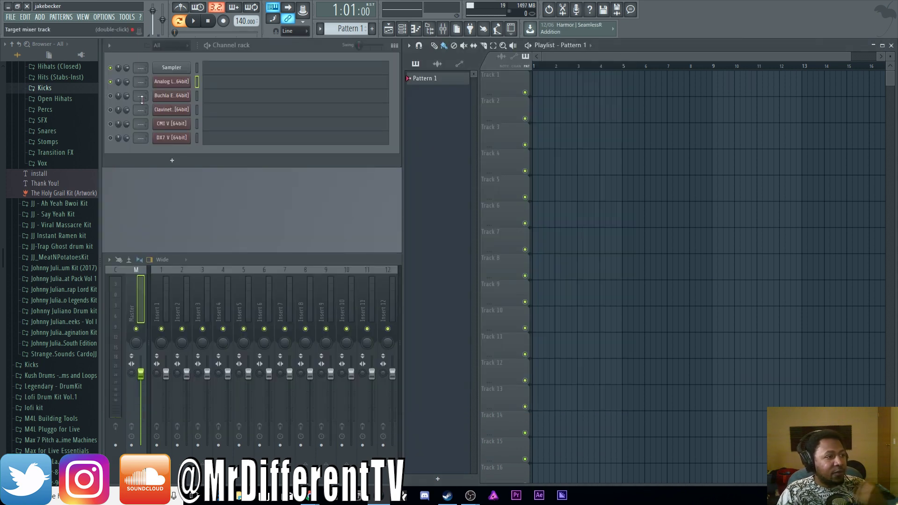
{"action": "left_click", "coordinate": [180, 96]}
Resize the Buchla Easel V interface to a smaller size and move its window up below the main toolbar
{"action": "left_click", "coordinate": [146, 122]}
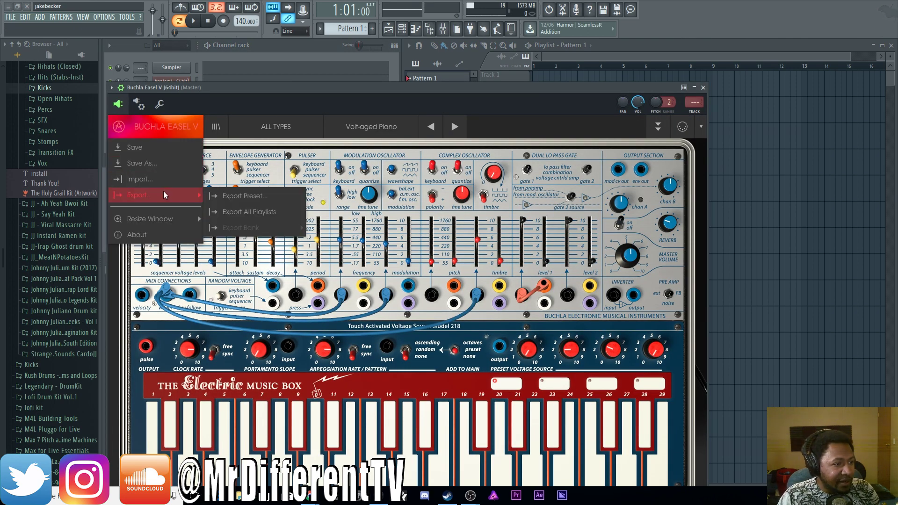
{"action": "mouse_move", "coordinate": [173, 218]}
{"action": "left_click", "coordinate": [232, 239]}
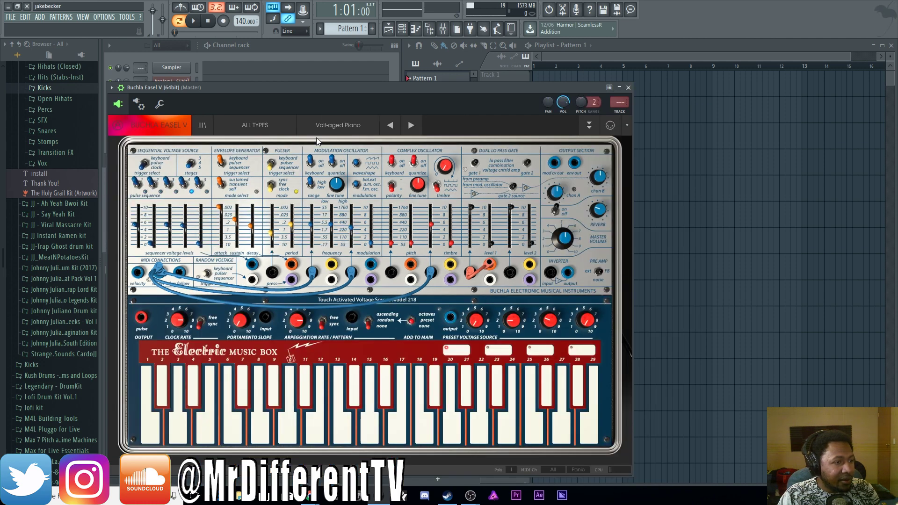
{"action": "left_click_drag", "start_coordinate": [313, 91], "coordinate": [305, 52]}
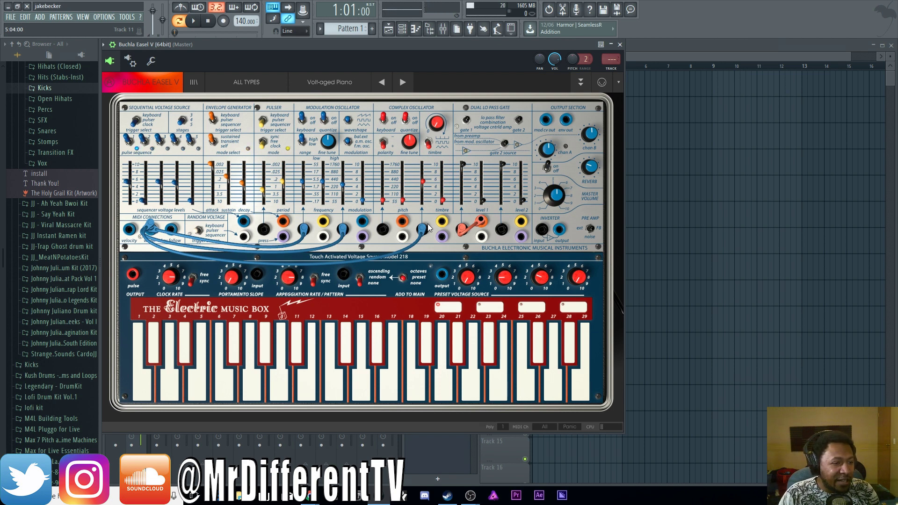
Try re-patching the cables and unplug the blue one feeding the modulation oscillator's frequency input
{"action": "left_click_drag", "start_coordinate": [242, 227], "coordinate": [499, 229]}
{"action": "mouse_move", "coordinate": [245, 230]}
{"action": "left_mouse_down"}
{"action": "mouse_move", "coordinate": [262, 232]}
{"action": "mouse_move", "coordinate": [262, 253]}
{"action": "mouse_move", "coordinate": [224, 276]}
{"action": "mouse_move", "coordinate": [220, 262]}
{"action": "mouse_move", "coordinate": [515, 253]}
{"action": "mouse_move", "coordinate": [255, 241]}
{"action": "mouse_move", "coordinate": [261, 236]}
{"action": "left_mouse_up"}
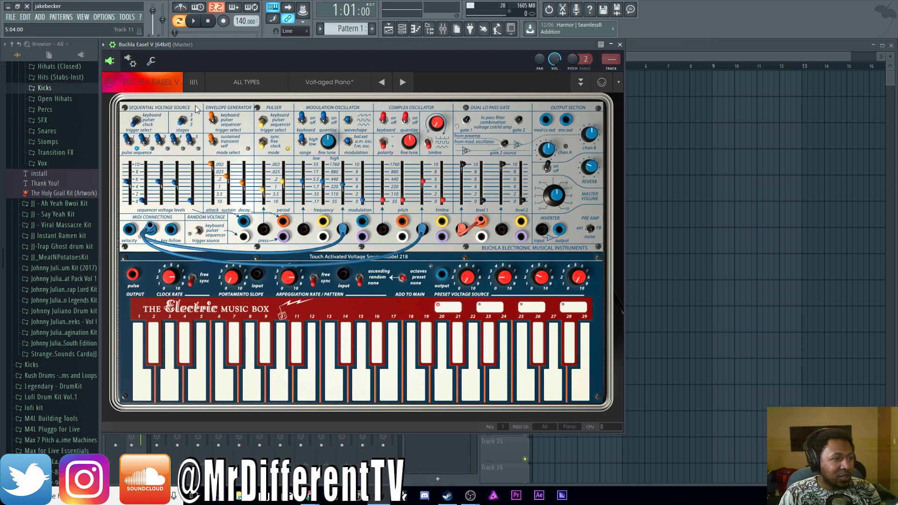
Expand the advanced modulation section and view the destination choices for the Left Hand page's Mod Osc Freq slot
{"action": "left_click", "coordinate": [582, 82]}
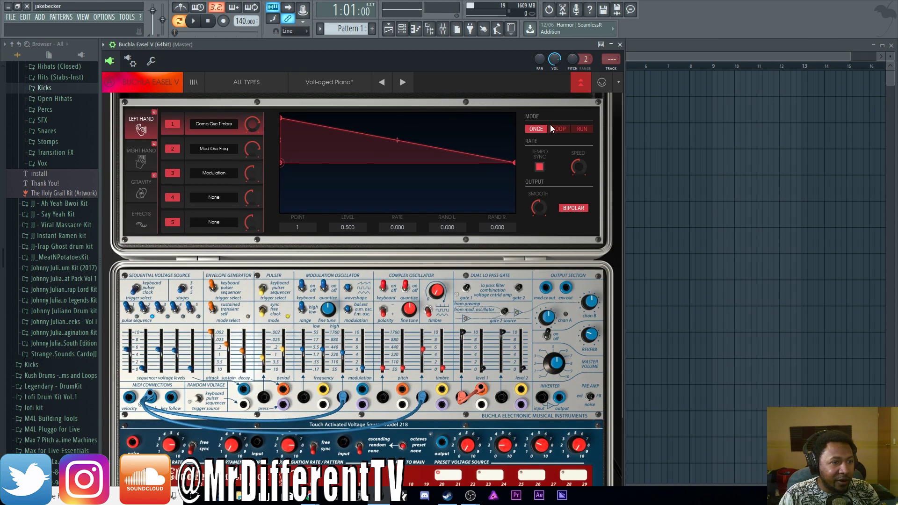
{"action": "scroll", "coordinate": [280, 252], "scroll_direction": "down", "scroll_amount": 1}
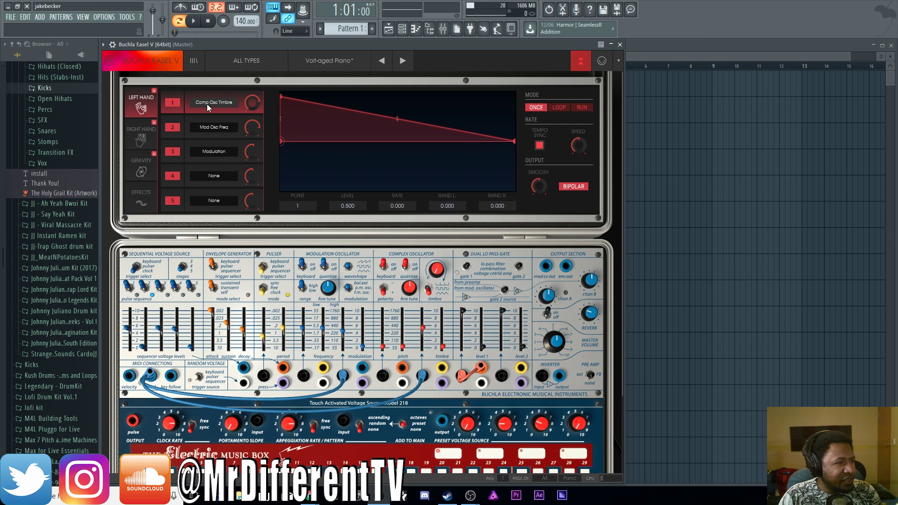
{"action": "left_click", "coordinate": [215, 127]}
{"action": "left_click", "coordinate": [215, 127]}
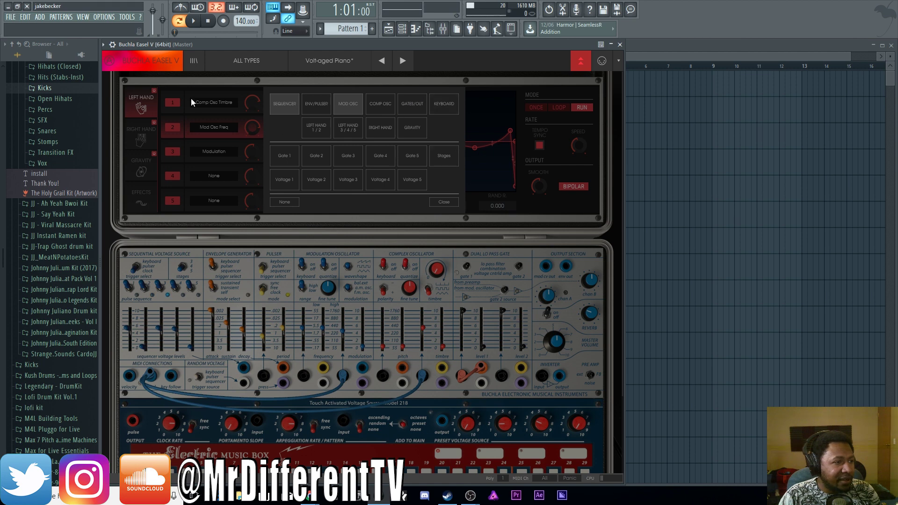
{"action": "left_click", "coordinate": [447, 201]}
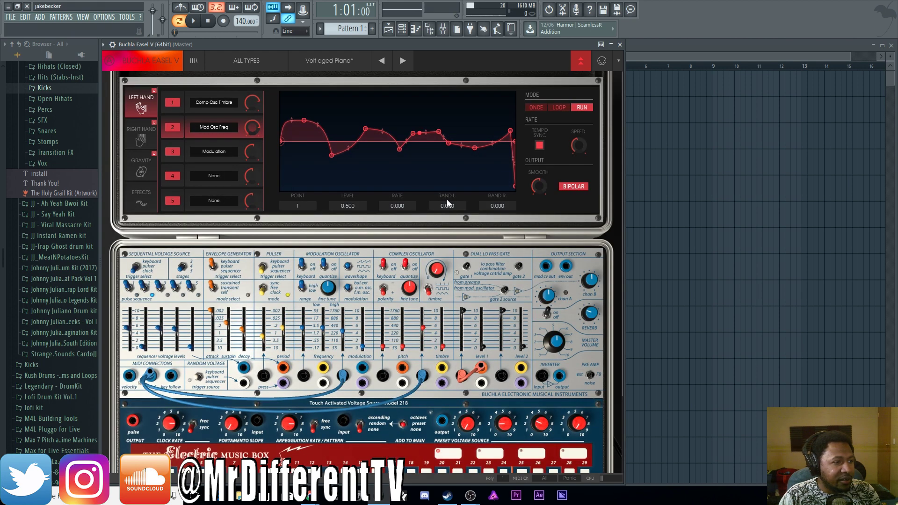
On the Gravity page, place a blue planet in the left half of the grid and a white one beside it
{"action": "left_click", "coordinate": [141, 170]}
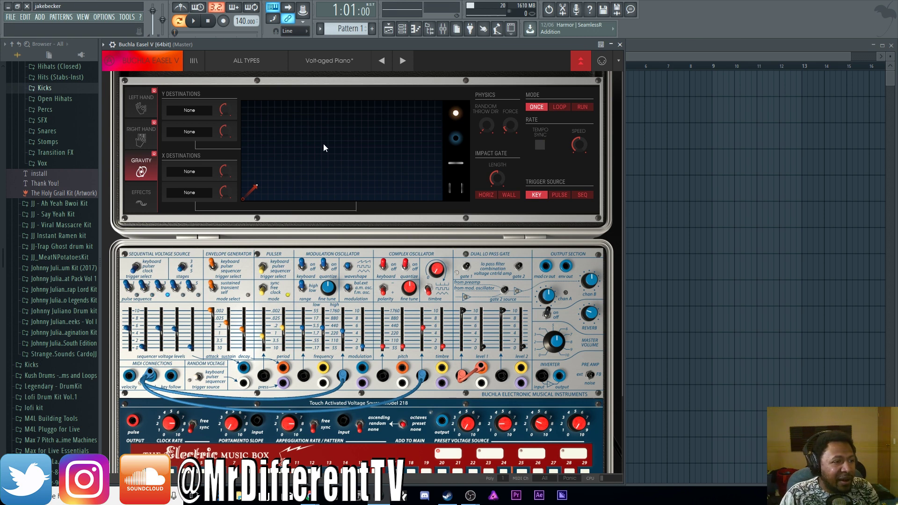
{"action": "left_click_drag", "start_coordinate": [456, 138], "coordinate": [338, 136]}
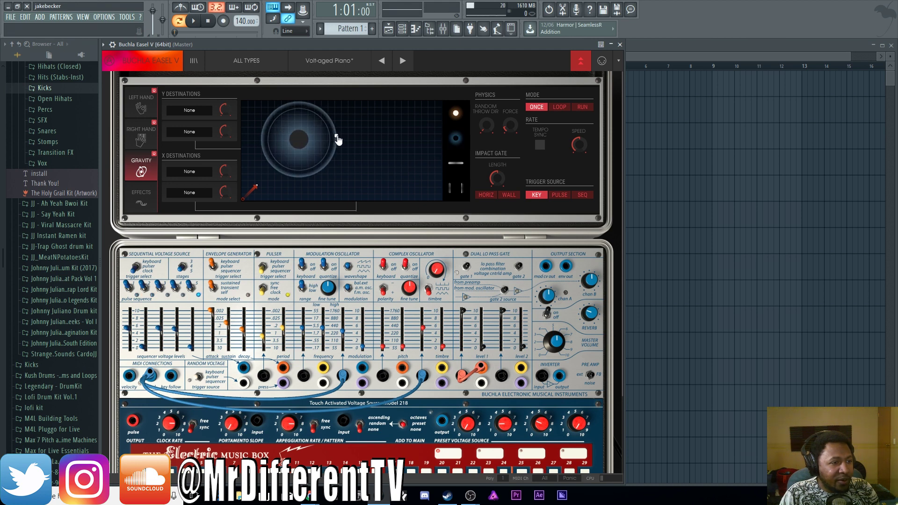
{"action": "left_click_drag", "start_coordinate": [445, 114], "coordinate": [413, 156]}
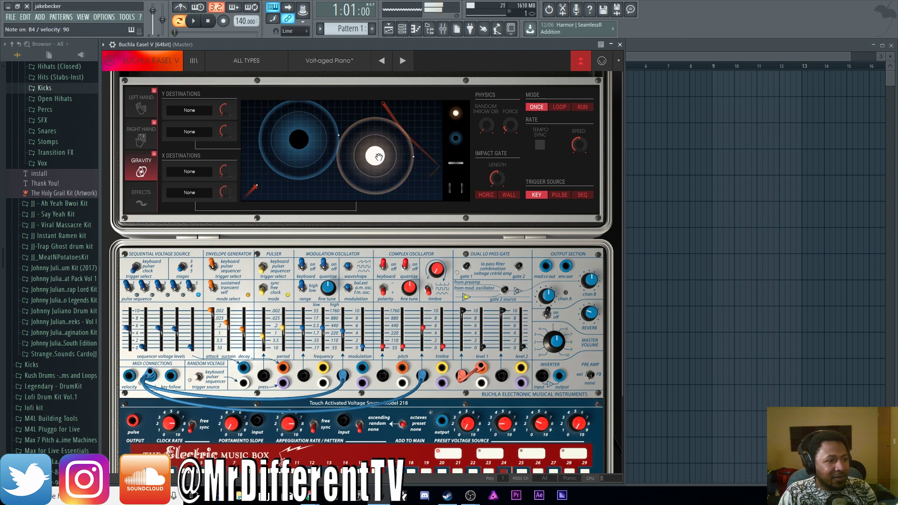
Assign Env Attack Rate to the first X destination and add a slanted wall right of the white planet
{"action": "left_click", "coordinate": [203, 172]}
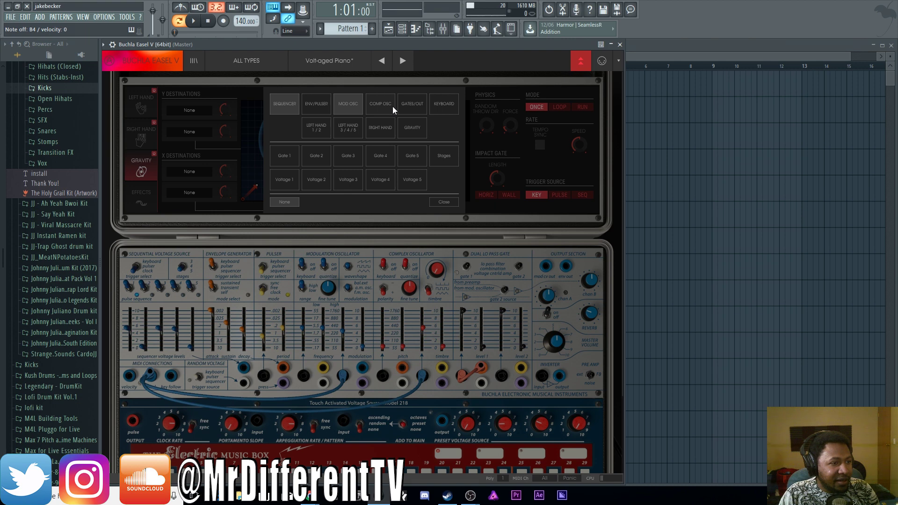
{"action": "left_click", "coordinate": [327, 103]}
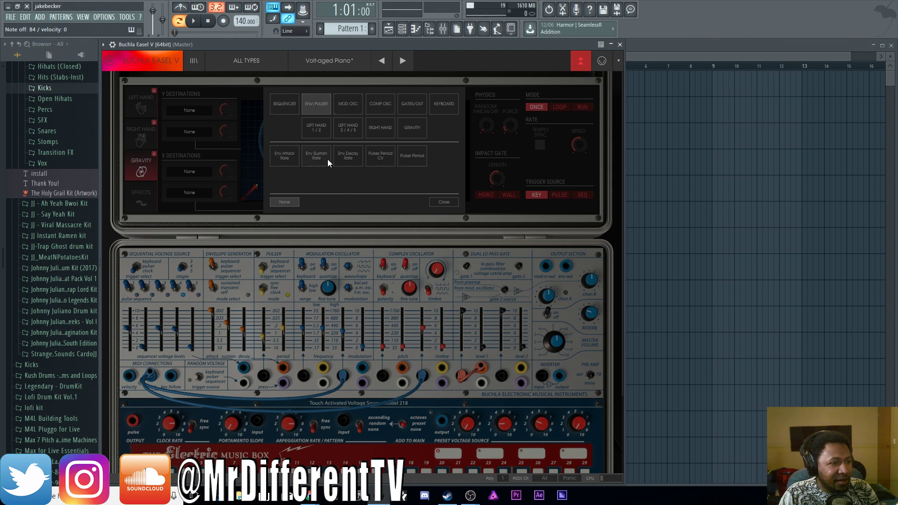
{"action": "left_click", "coordinate": [277, 156]}
{"action": "left_click", "coordinate": [443, 203]}
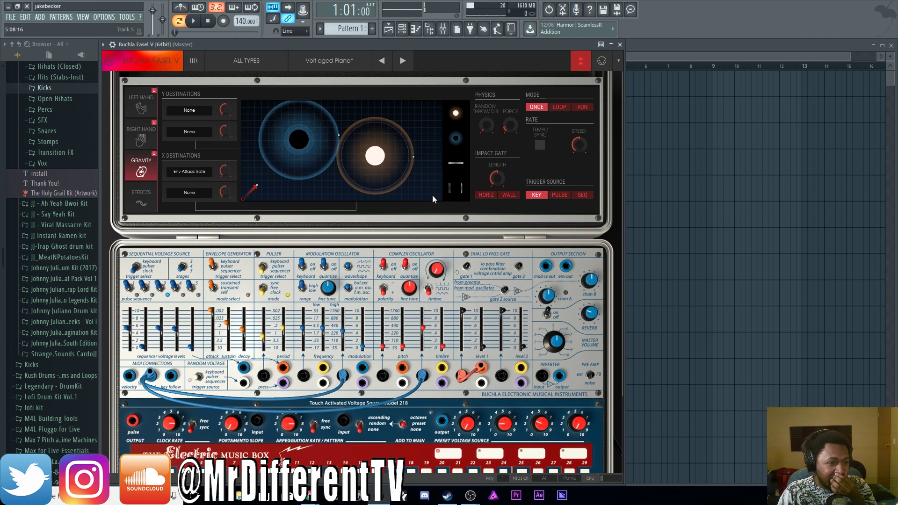
{"action": "left_click_drag", "start_coordinate": [456, 162], "coordinate": [434, 154]}
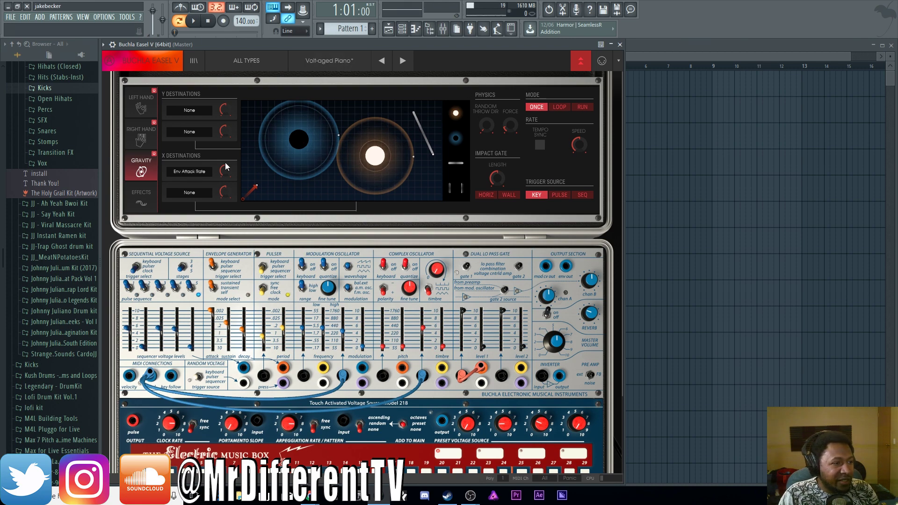
View the Effects page and the effect types available for the Chorus slot
{"action": "left_click", "coordinate": [141, 199]}
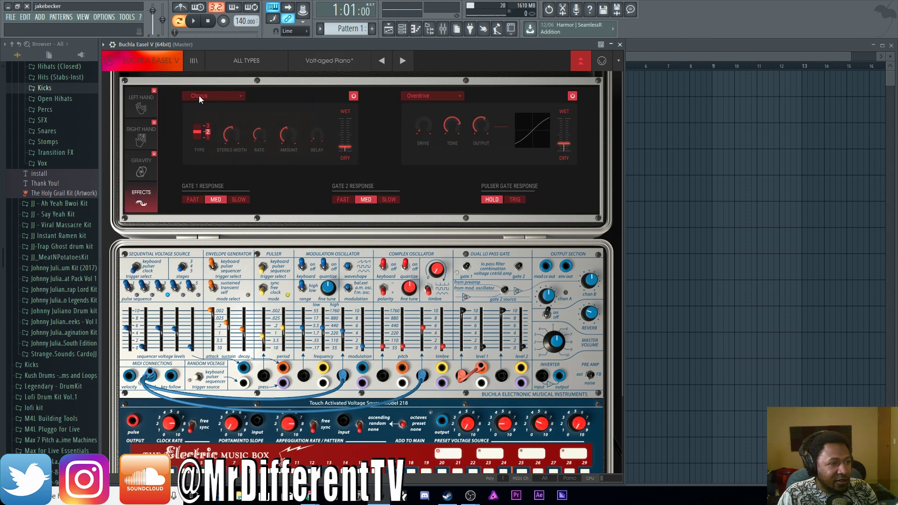
{"action": "left_click", "coordinate": [236, 97]}
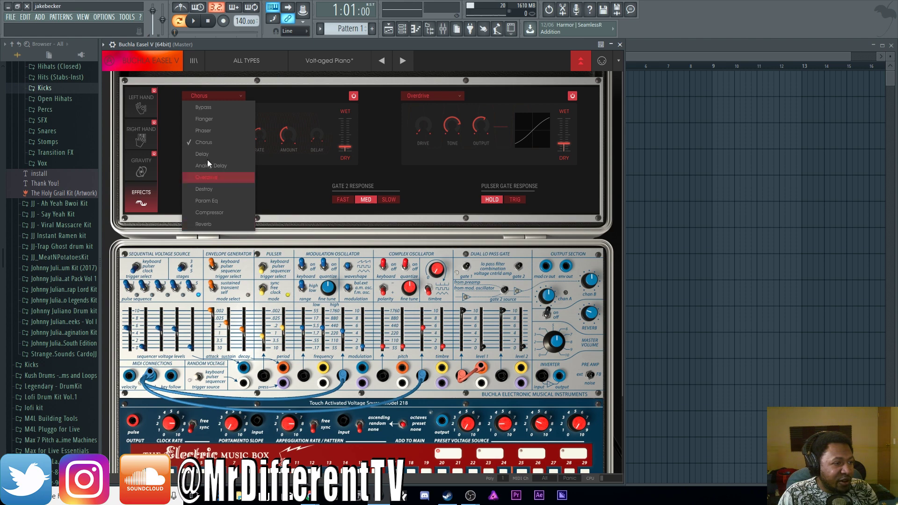
{"action": "left_click", "coordinate": [333, 89]}
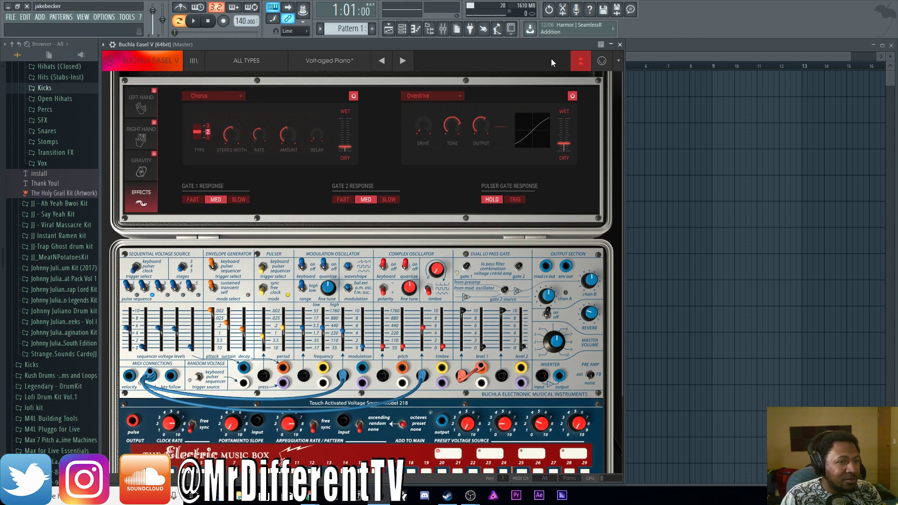
Collapse the advanced section and audition the bass presets Bass Wish, Bigbabass and Classic Detuned
{"action": "left_click", "coordinate": [580, 61]}
{"action": "mouse_move", "coordinate": [340, 41]}
{"action": "left_mouse_down"}
{"action": "mouse_move", "coordinate": [339, 49]}
{"action": "mouse_move", "coordinate": [337, 42]}
{"action": "left_mouse_up"}
{"action": "left_click", "coordinate": [257, 57]}
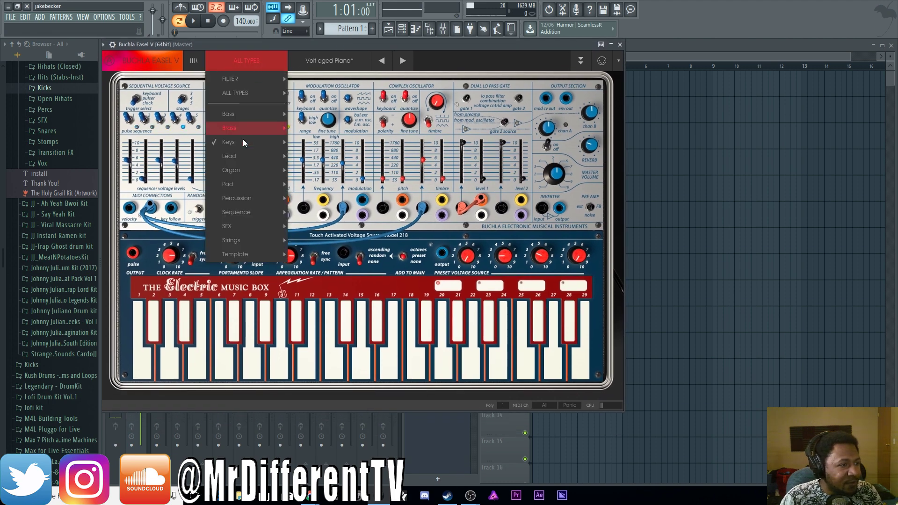
{"action": "mouse_move", "coordinate": [247, 113]}
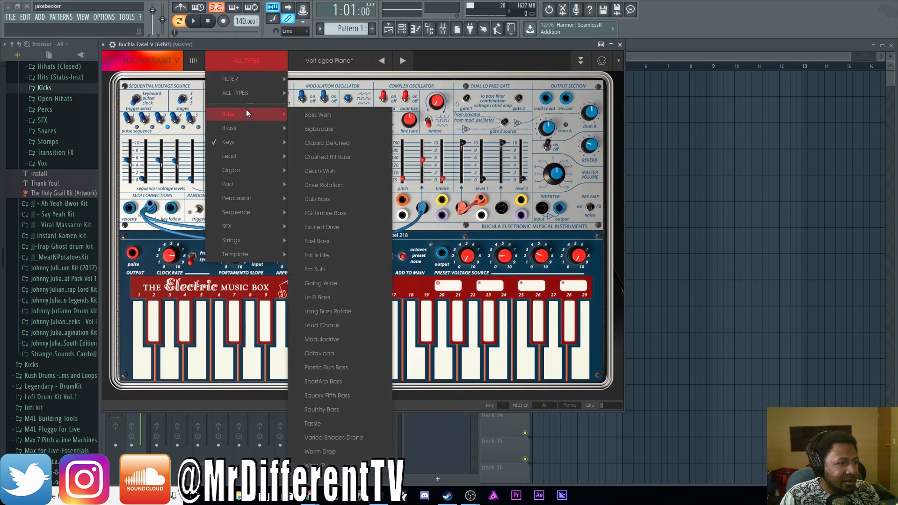
{"action": "left_click", "coordinate": [333, 114]}
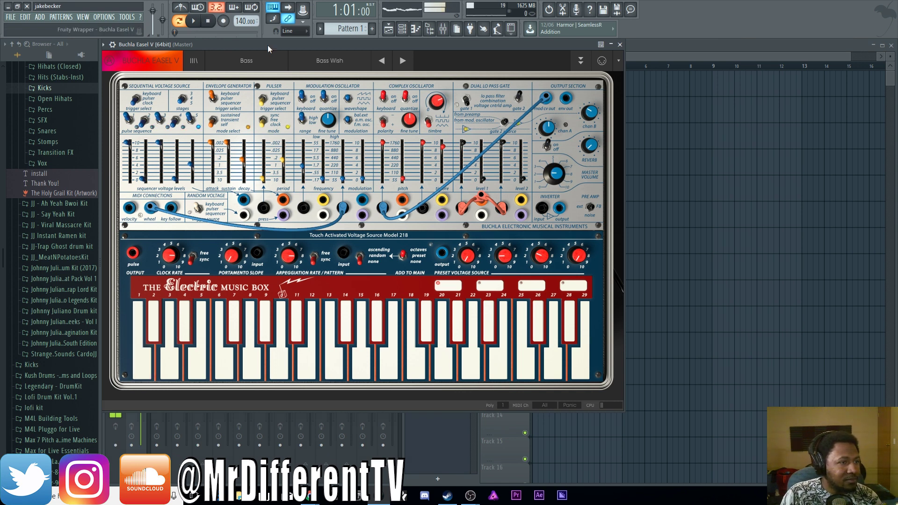
{"action": "left_click", "coordinate": [402, 60]}
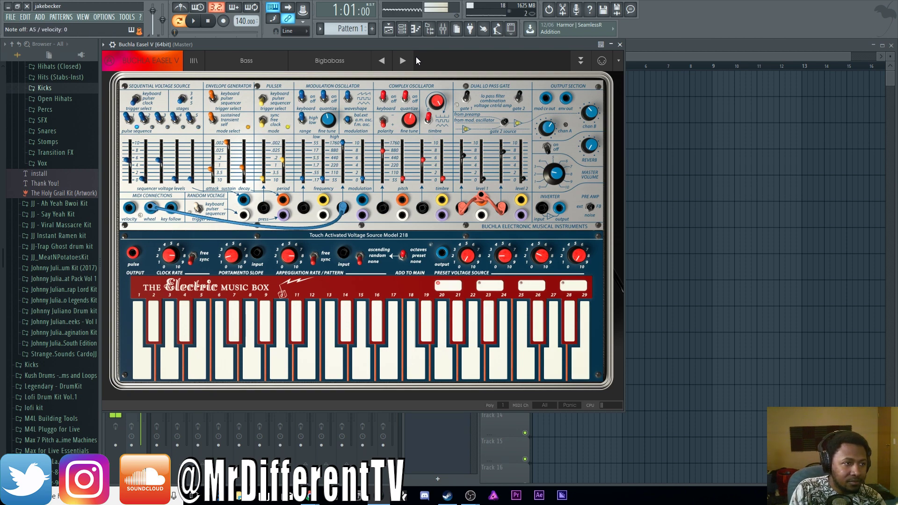
{"action": "left_click", "coordinate": [403, 61]}
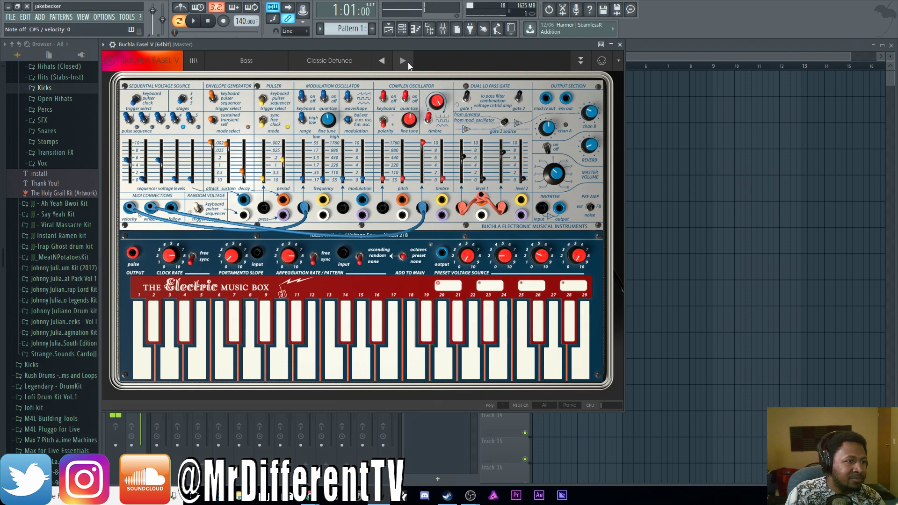
Audition the brass presets Microbes and Polished Tube
{"action": "left_click", "coordinate": [259, 60]}
{"action": "mouse_move", "coordinate": [251, 125]}
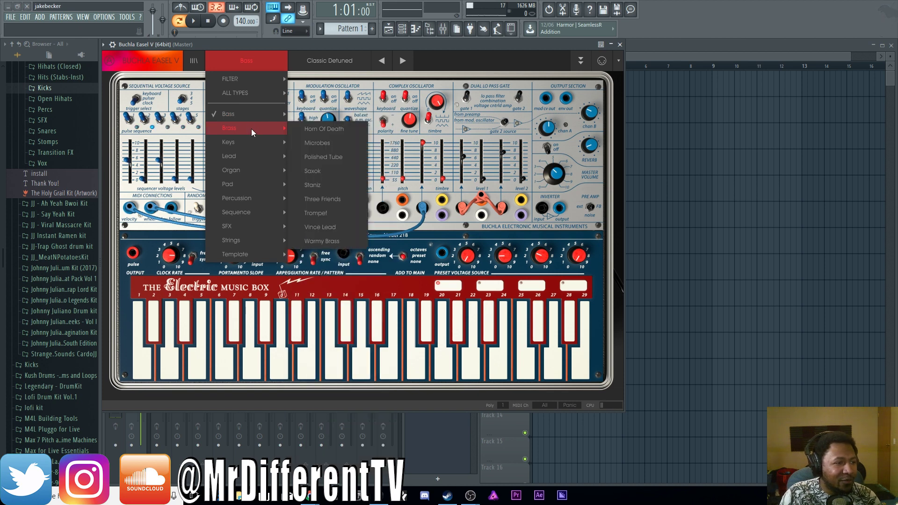
{"action": "left_click", "coordinate": [346, 143]}
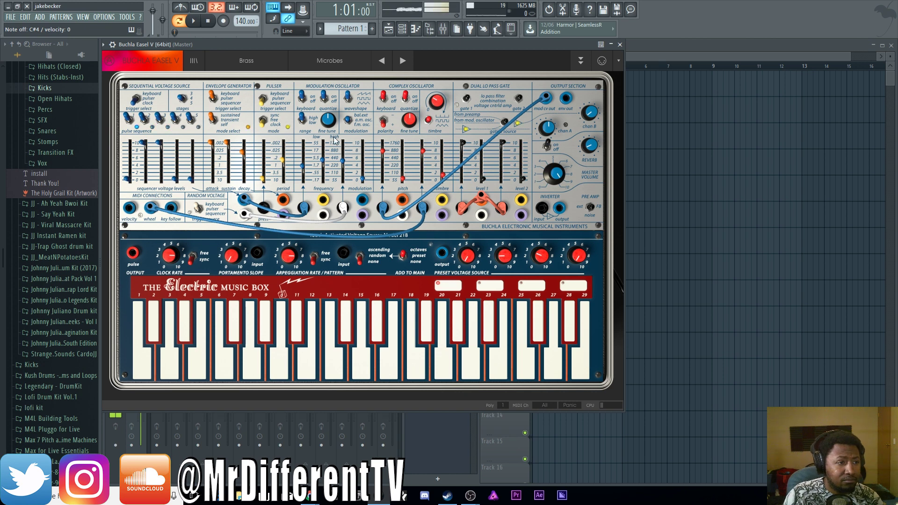
{"action": "left_click", "coordinate": [398, 61]}
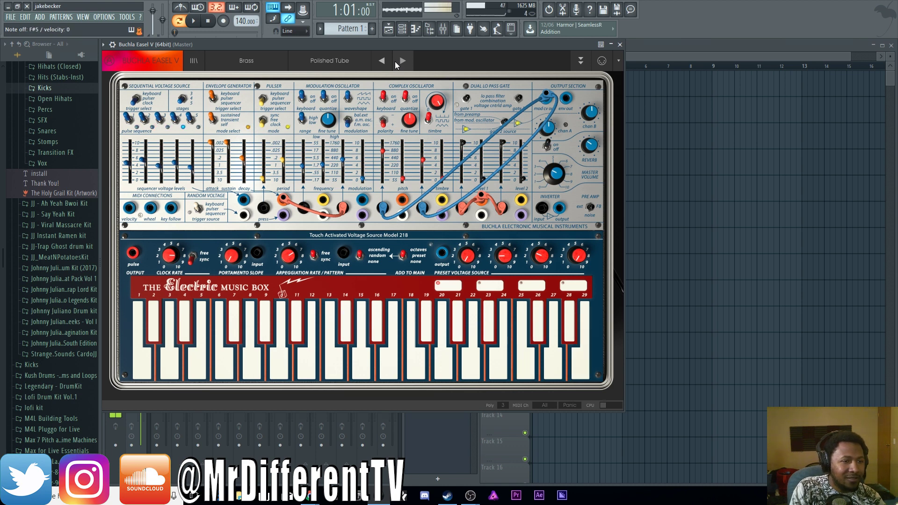
Load the Buchla Pianoid preset from the Keys category
{"action": "left_click", "coordinate": [231, 60]}
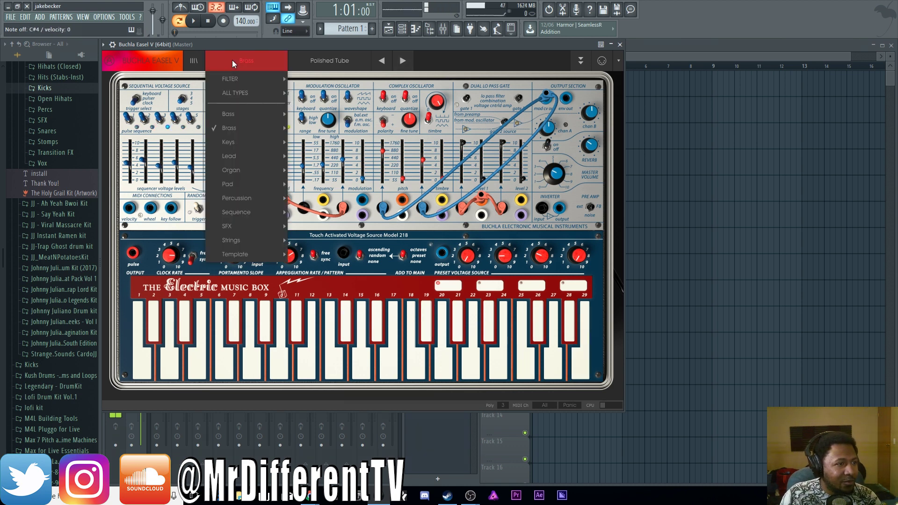
{"action": "mouse_move", "coordinate": [246, 142]}
{"action": "left_click", "coordinate": [302, 142]}
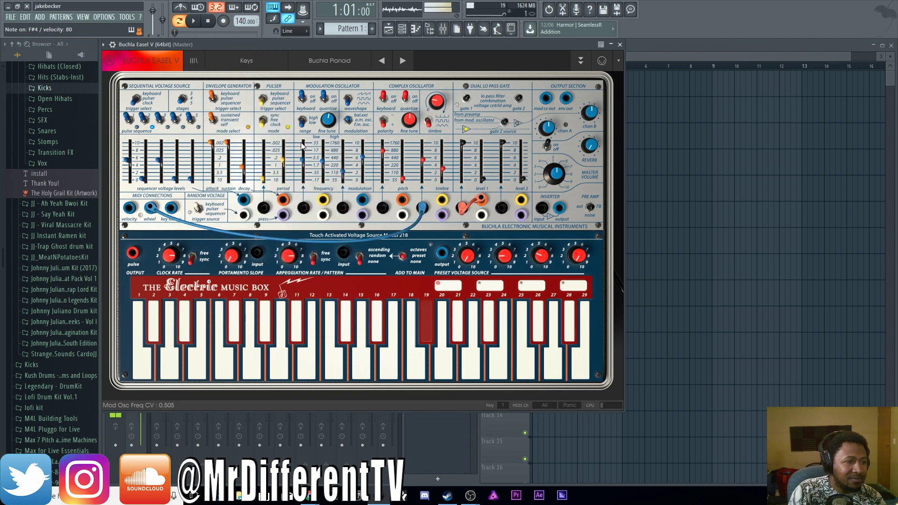
Audition the Duplicate keys preset and load the Catty preset from the Pad category
{"action": "left_click", "coordinate": [396, 61]}
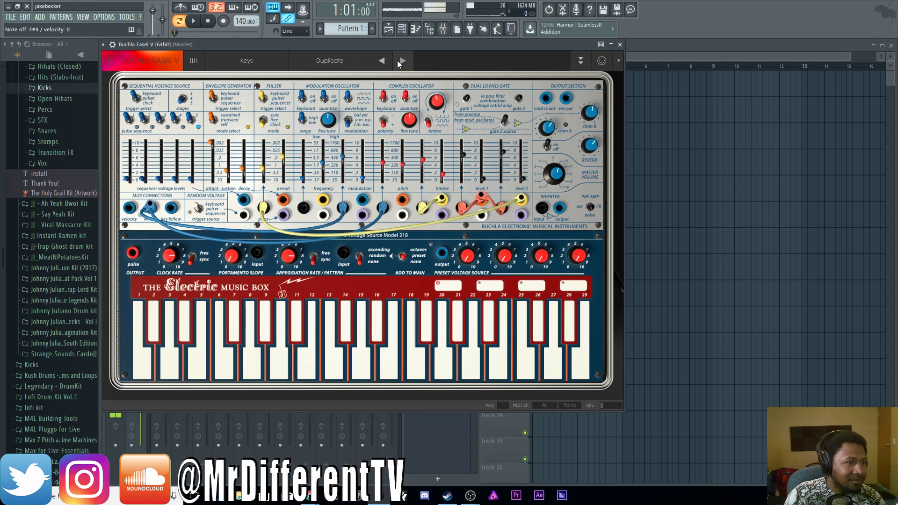
{"action": "left_click", "coordinate": [260, 63]}
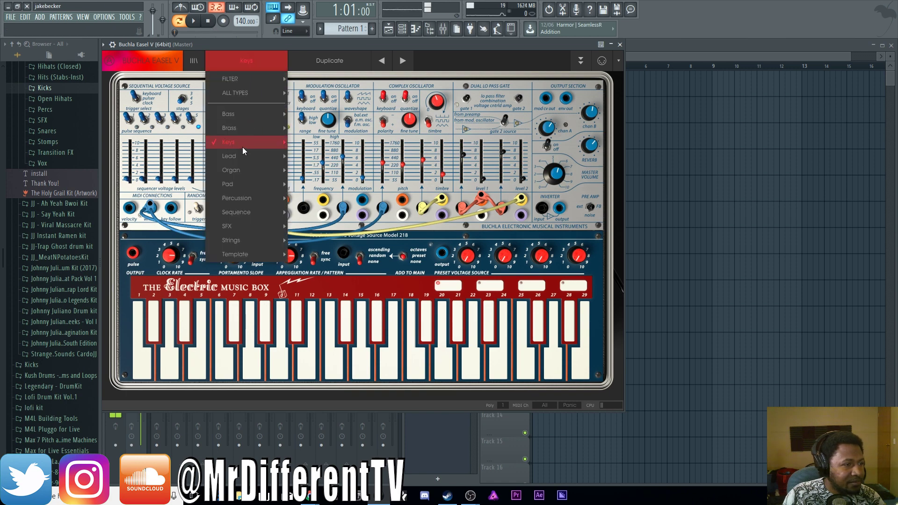
{"action": "mouse_move", "coordinate": [239, 182]}
{"action": "left_click", "coordinate": [325, 183]}
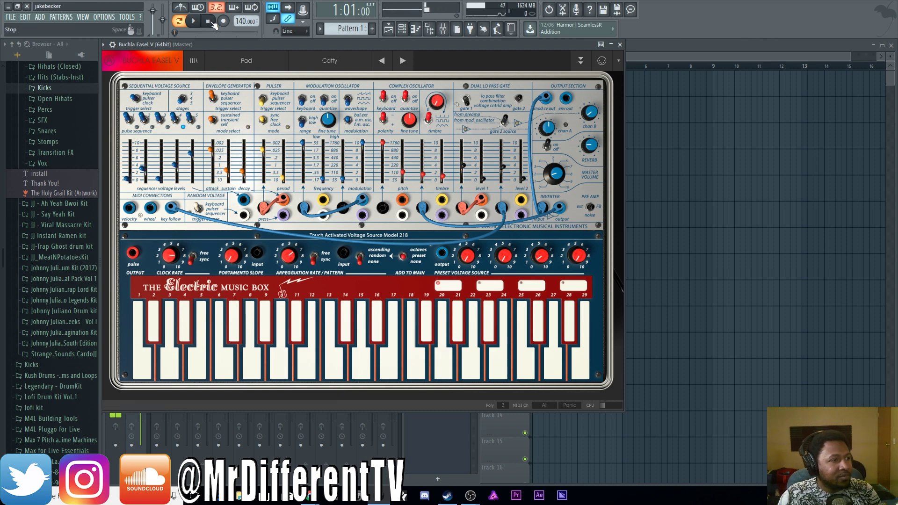
Close the Buchla Easel V, mute its channel, and open Clavinet V with its window moved beside the browser
{"action": "left_click", "coordinate": [621, 45]}
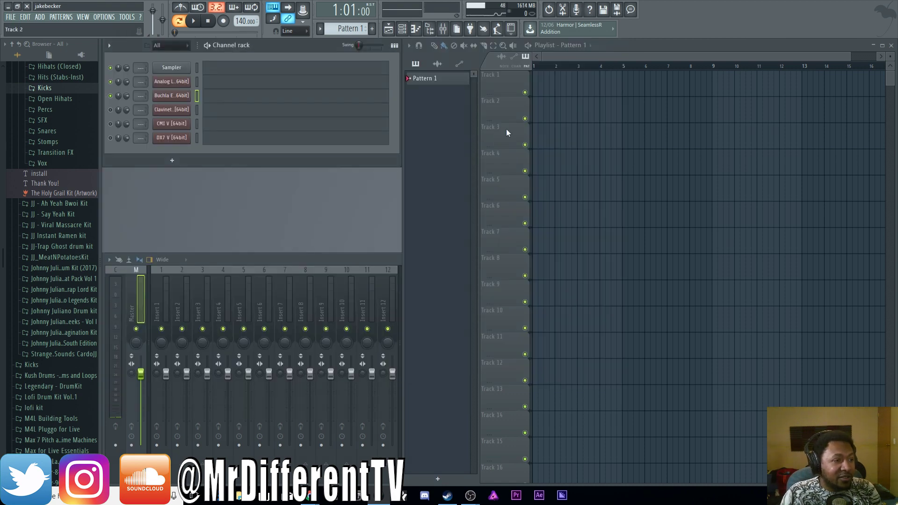
{"action": "left_click", "coordinate": [179, 111]}
{"action": "left_click_drag", "start_coordinate": [282, 79], "coordinate": [402, 58]}
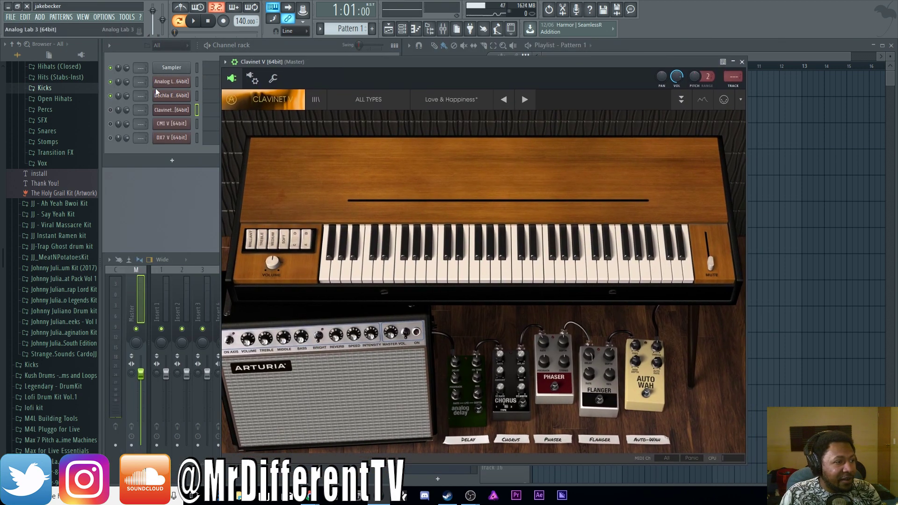
{"action": "left_click", "coordinate": [106, 114]}
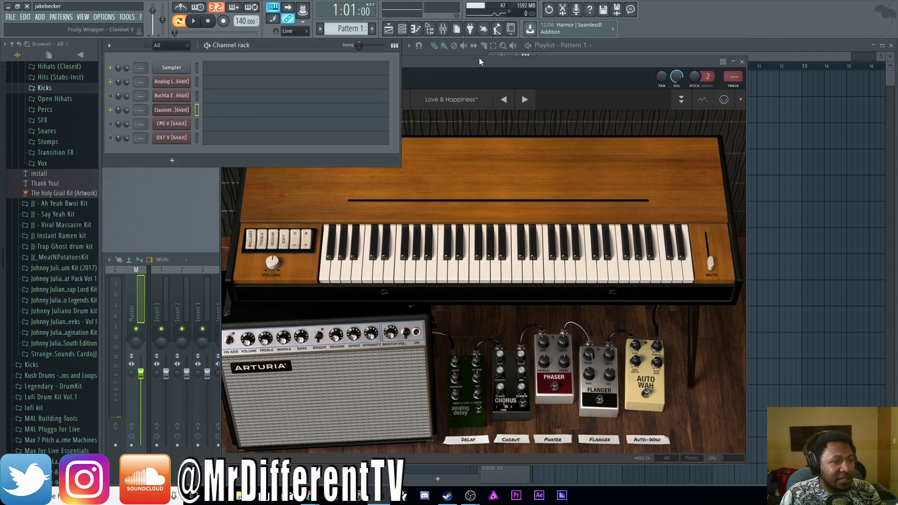
{"action": "left_click_drag", "start_coordinate": [479, 58], "coordinate": [362, 42]}
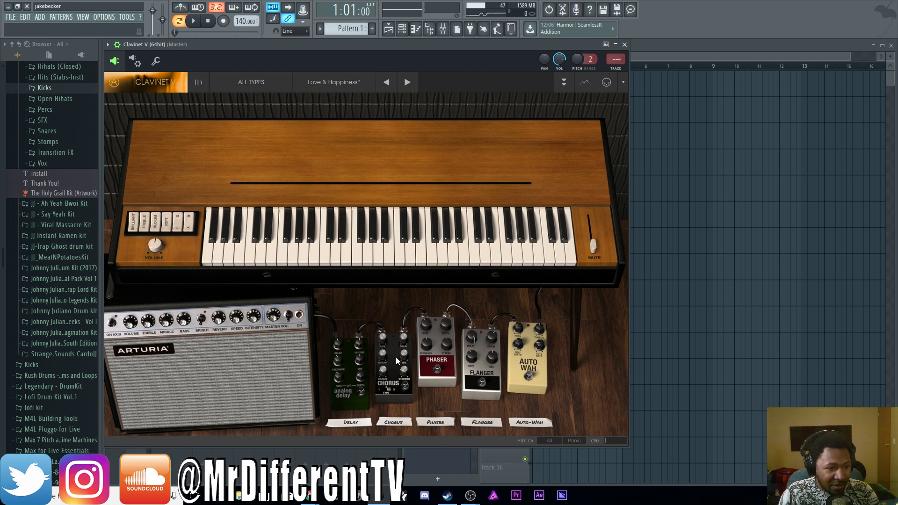
View the effect types available for the Delay pedal in FX slot 5
{"action": "left_click", "coordinate": [358, 424]}
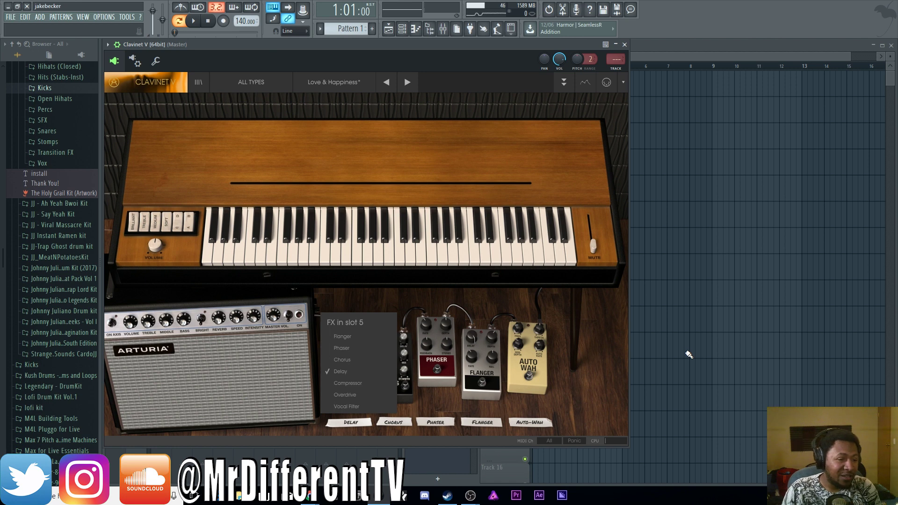
{"action": "left_click", "coordinate": [579, 323]}
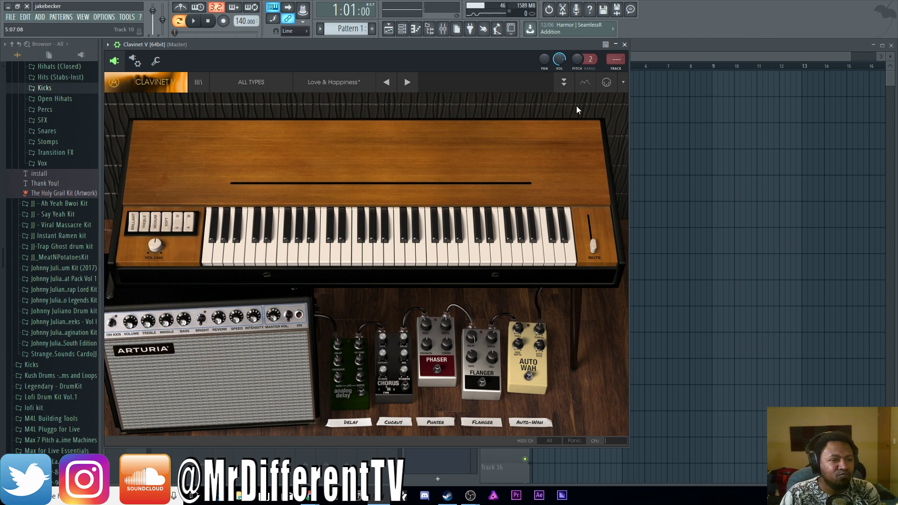
Open the Clavinet's advanced section, raise Pickup Noise to 0 dB and return it to -80 dB
{"action": "left_click", "coordinate": [564, 84]}
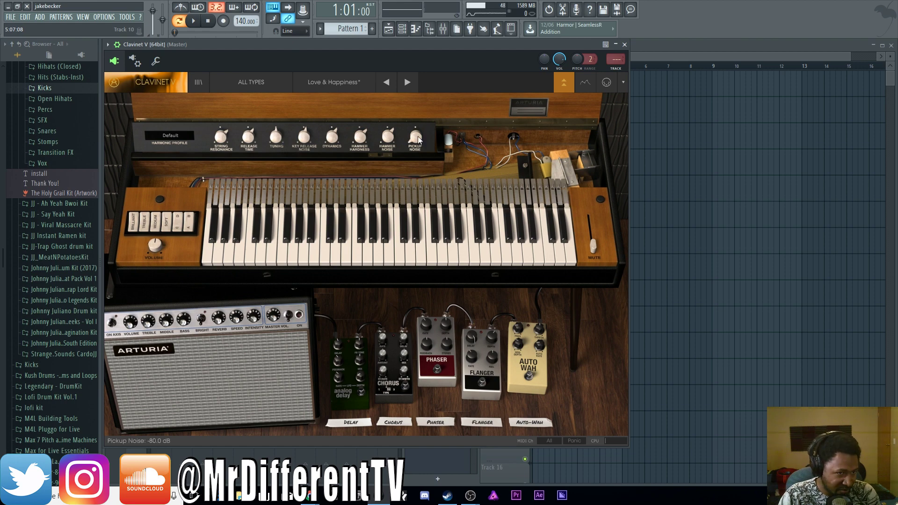
{"action": "left_click_drag", "start_coordinate": [419, 140], "coordinate": [414, 11]}
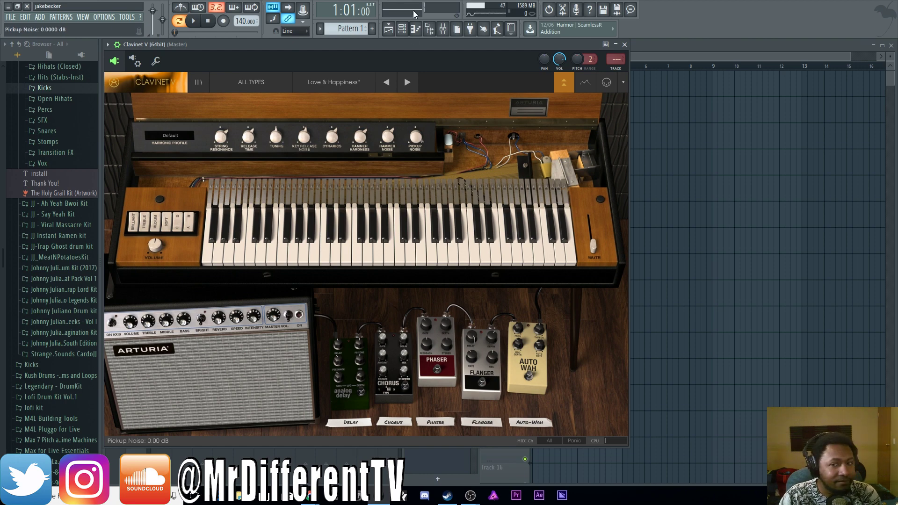
{"action": "left_click_drag", "start_coordinate": [409, 70], "coordinate": [407, 202]}
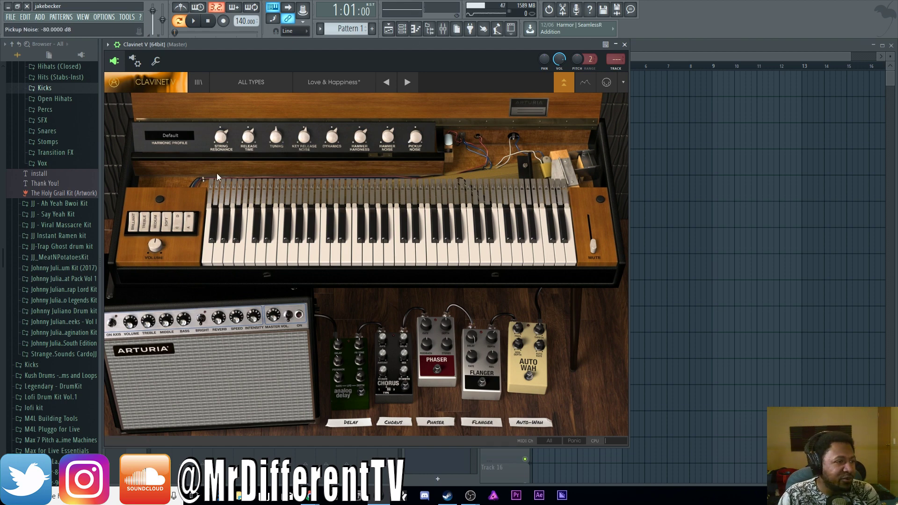
Audition the Soft harmonic profile and set the Harmonic Profile to Dark
{"action": "left_click", "coordinate": [171, 136]}
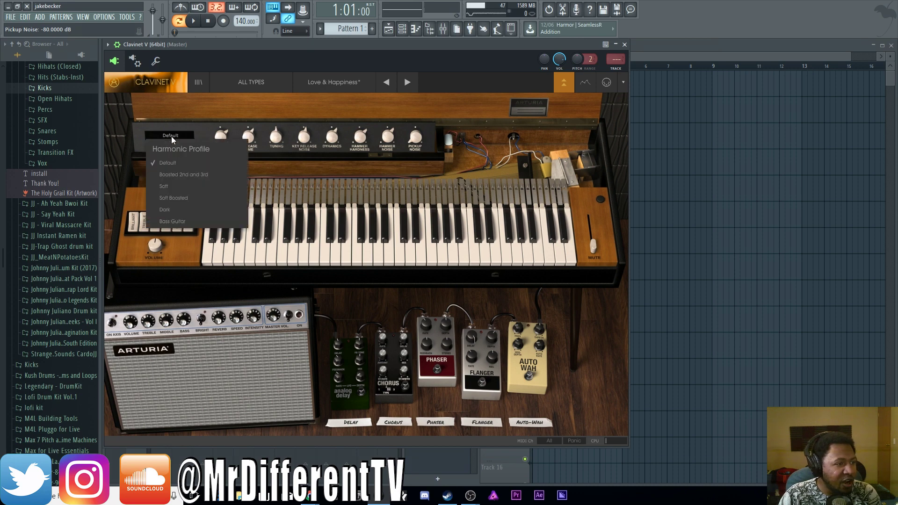
{"action": "left_click", "coordinate": [185, 185]}
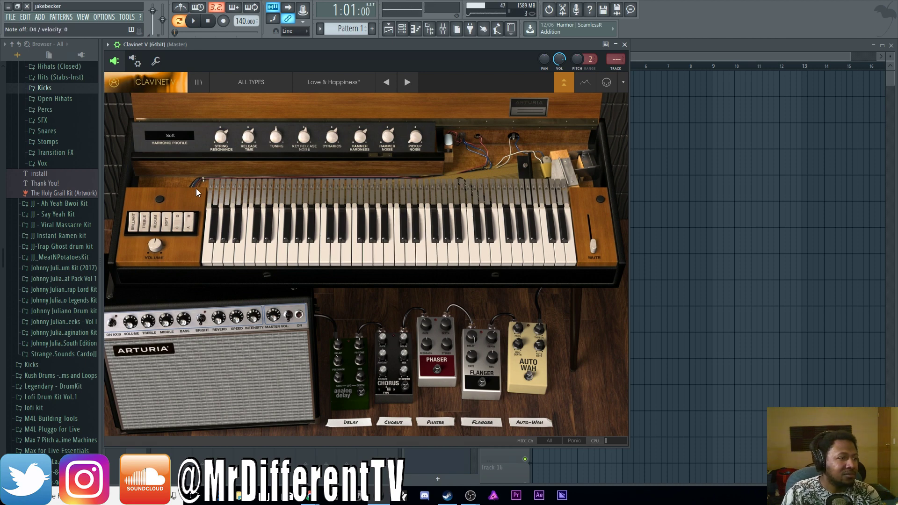
{"action": "left_click", "coordinate": [170, 139]}
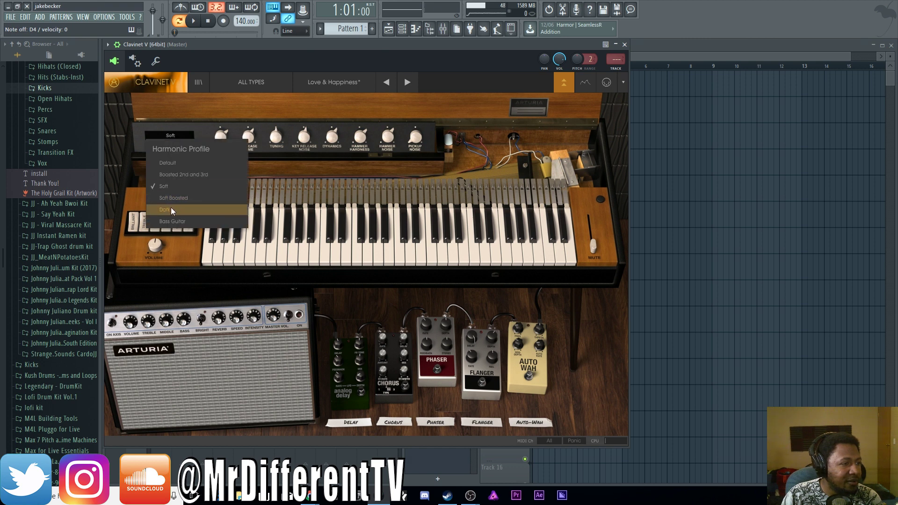
{"action": "left_click", "coordinate": [171, 206]}
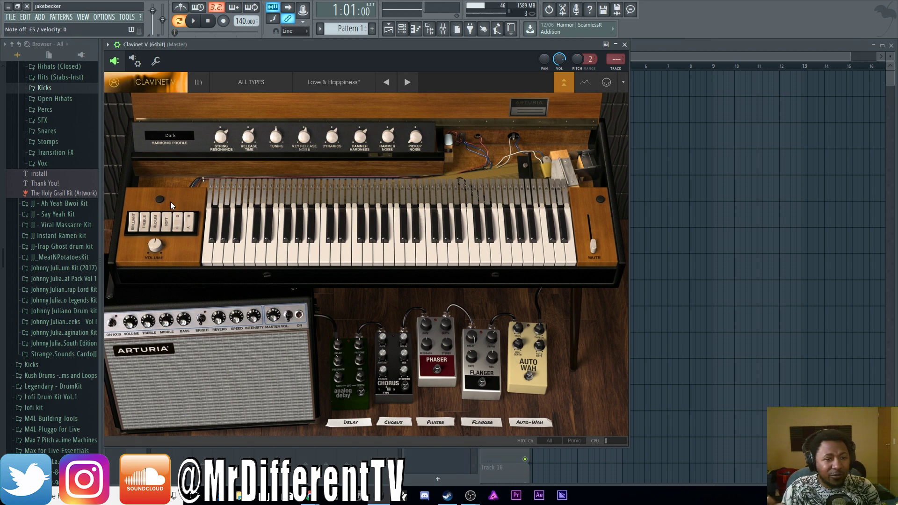
View the Clavinet's velocity curve, hide it again and collapse the advanced section
{"action": "left_click", "coordinate": [591, 83]}
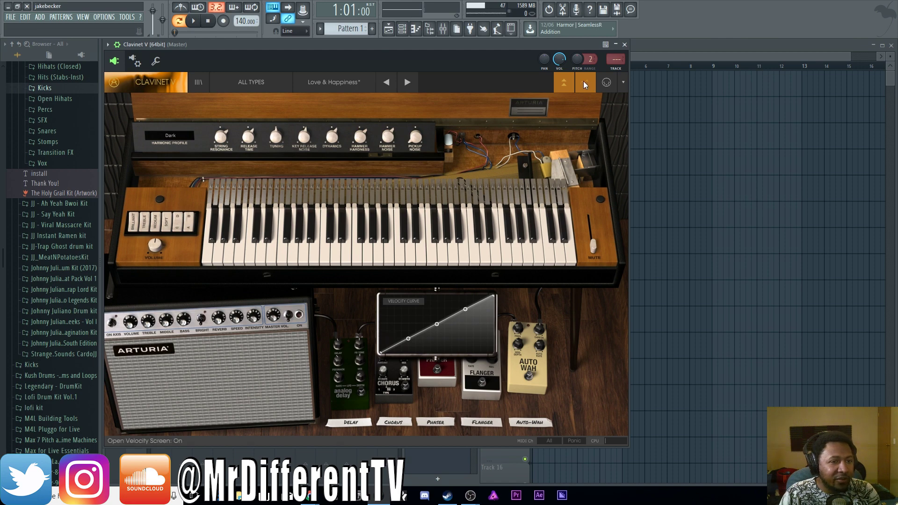
{"action": "left_click", "coordinate": [584, 85]}
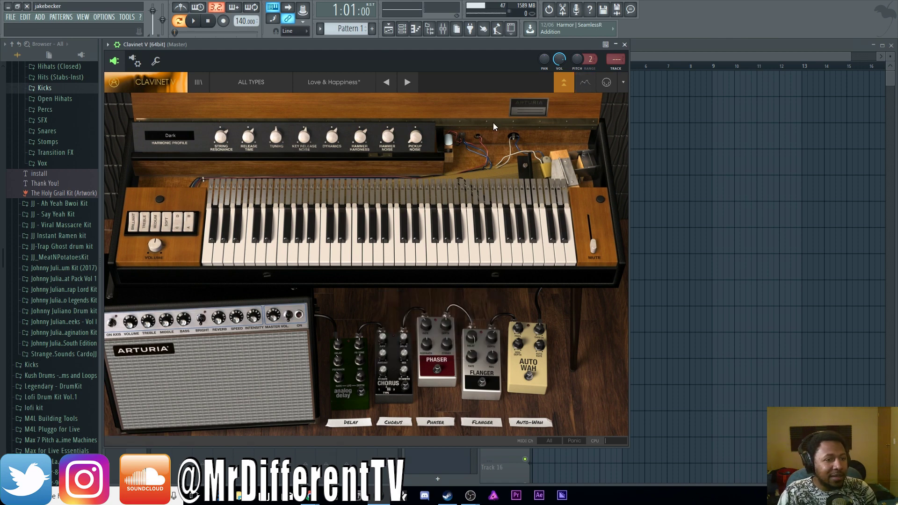
{"action": "left_click", "coordinate": [561, 88]}
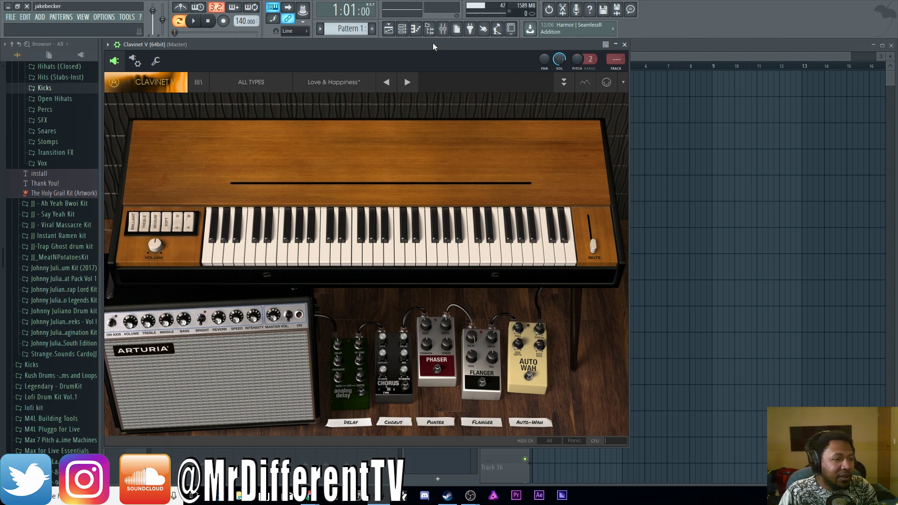
Audition the Pianetfish and Repute presets from the Clavinet's Experimental category
{"action": "left_click", "coordinate": [258, 85]}
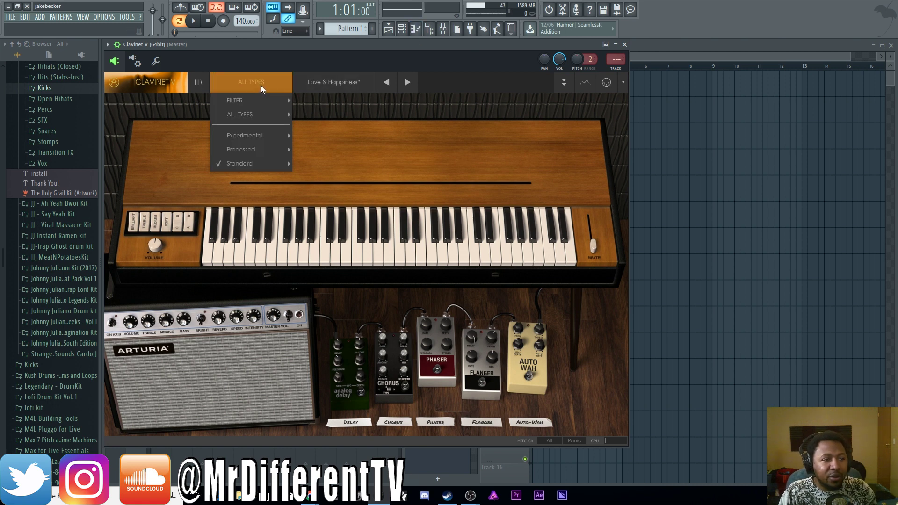
{"action": "mouse_move", "coordinate": [266, 133]}
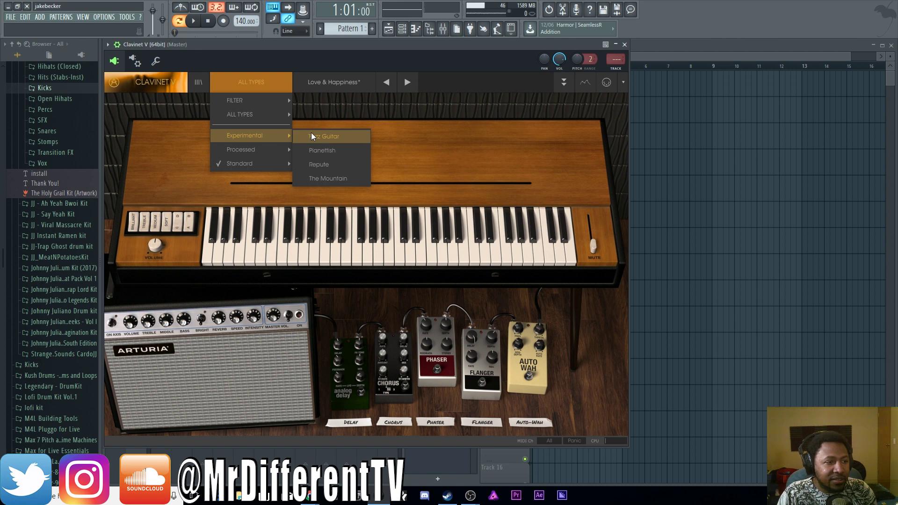
{"action": "left_click", "coordinate": [327, 150]}
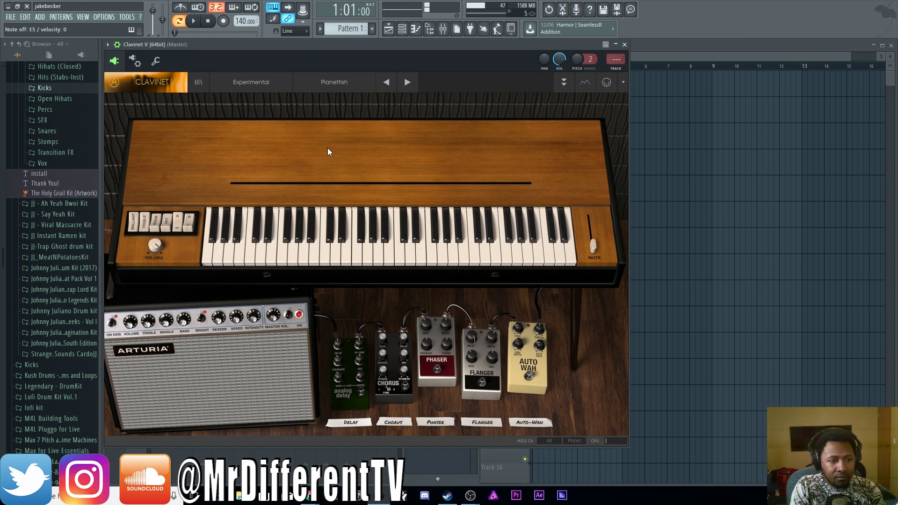
{"action": "left_click", "coordinate": [413, 83]}
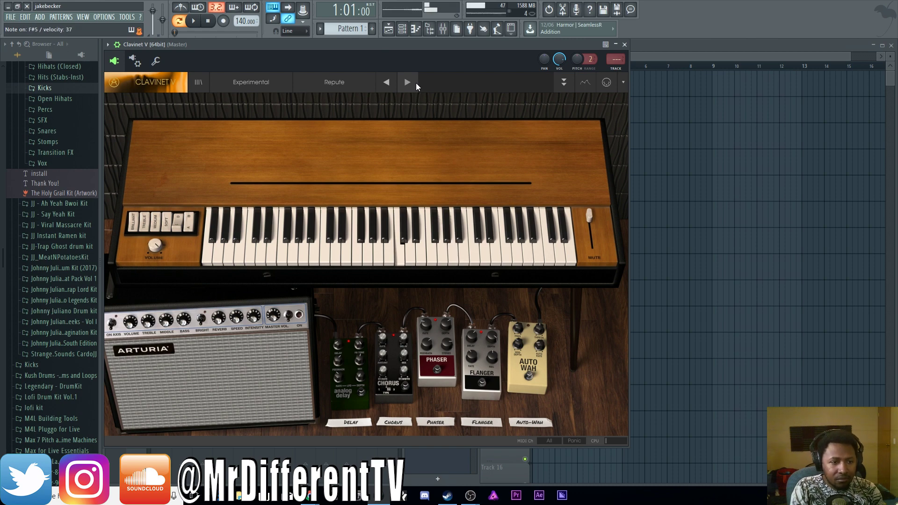
Audition the Standard presets Funky Train and Jam Life on the Clavinet
{"action": "left_click", "coordinate": [271, 79]}
{"action": "mouse_move", "coordinate": [254, 161]}
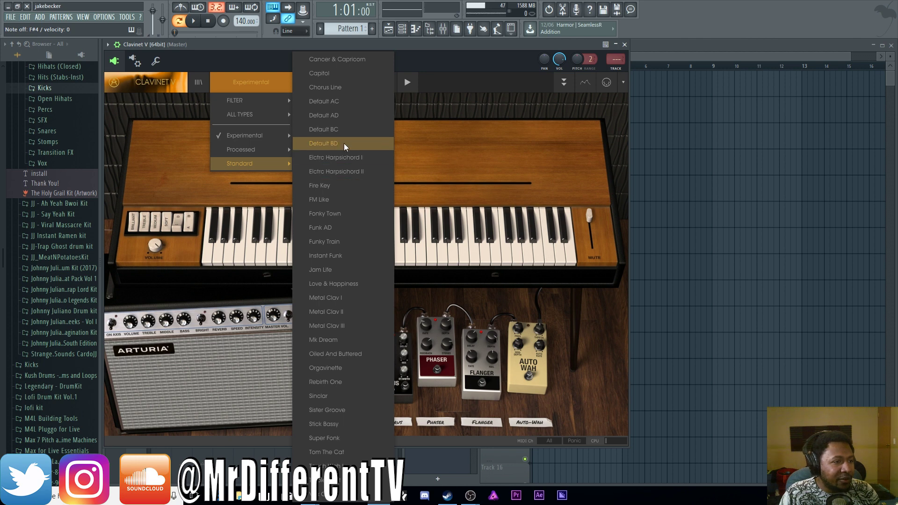
{"action": "left_click", "coordinate": [332, 242]}
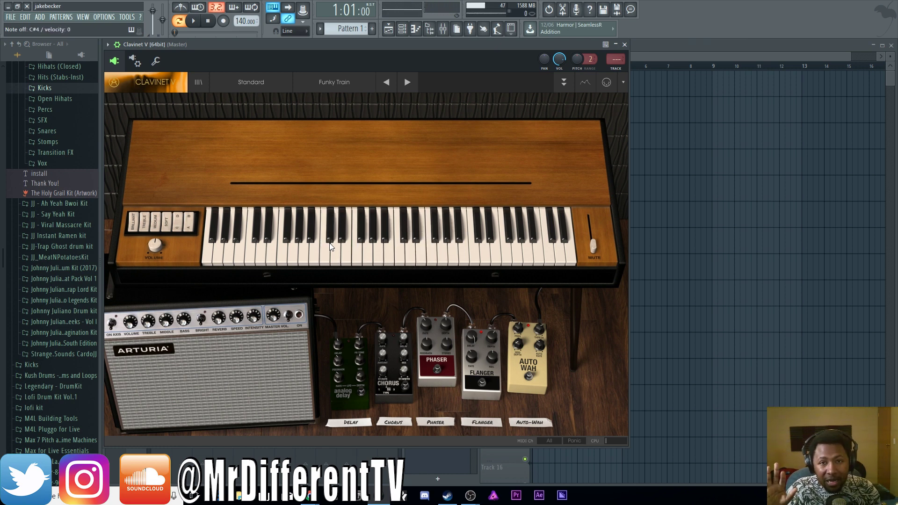
{"action": "left_click", "coordinate": [415, 83]}
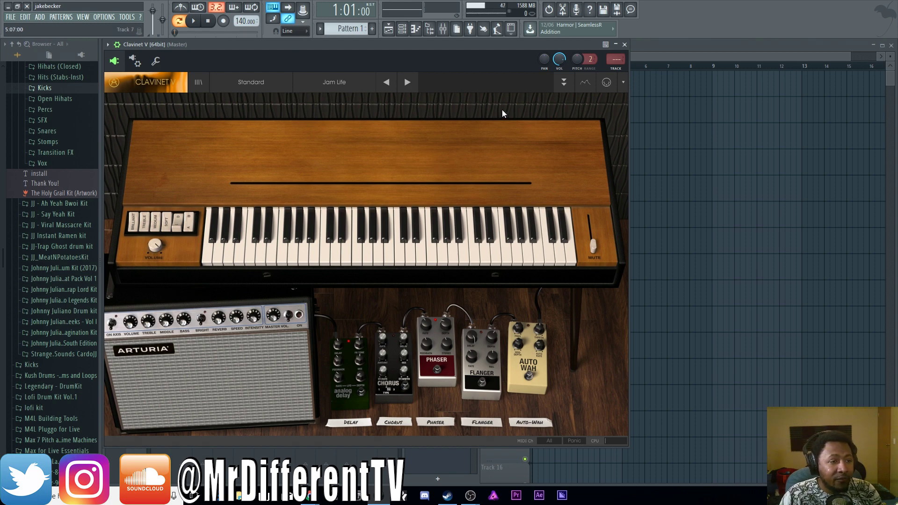
Close Clavinet V, reopen it to view its advanced section, and close it again
{"action": "left_click", "coordinate": [625, 45]}
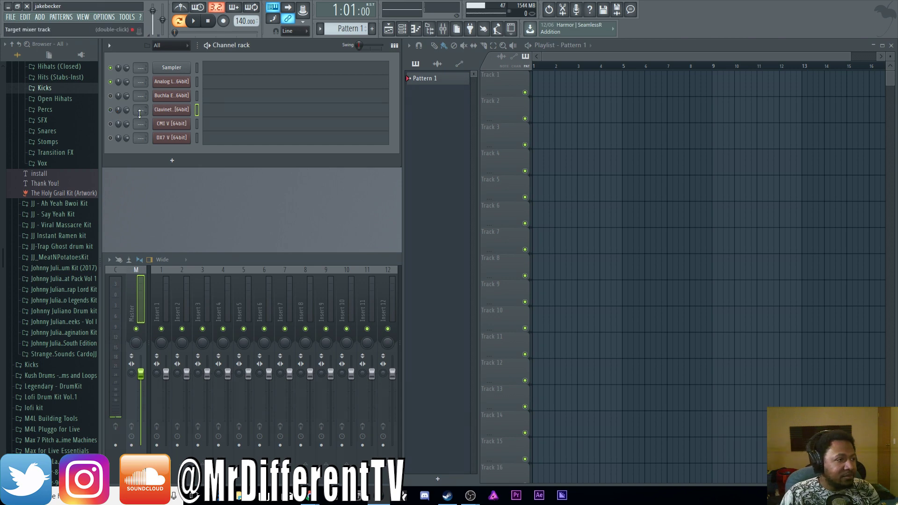
{"action": "left_click", "coordinate": [180, 112]}
{"action": "left_click", "coordinate": [565, 82]}
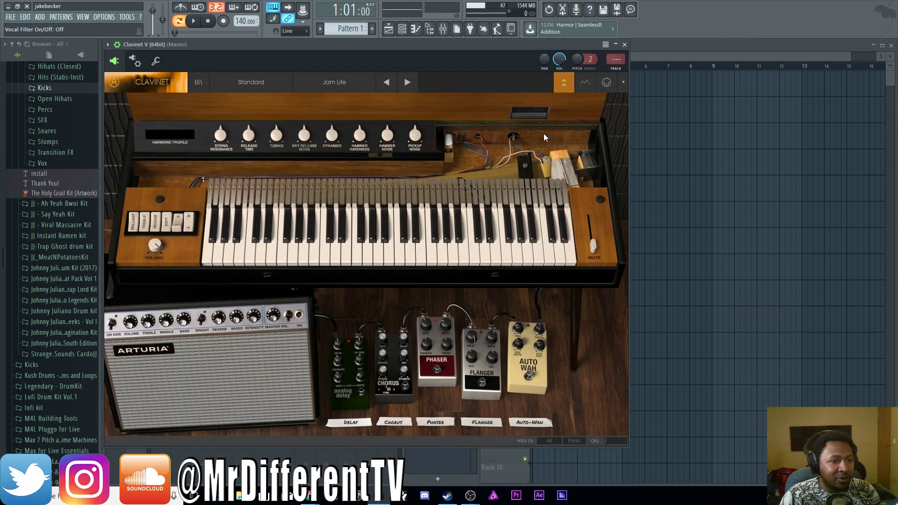
{"action": "left_click", "coordinate": [625, 45]}
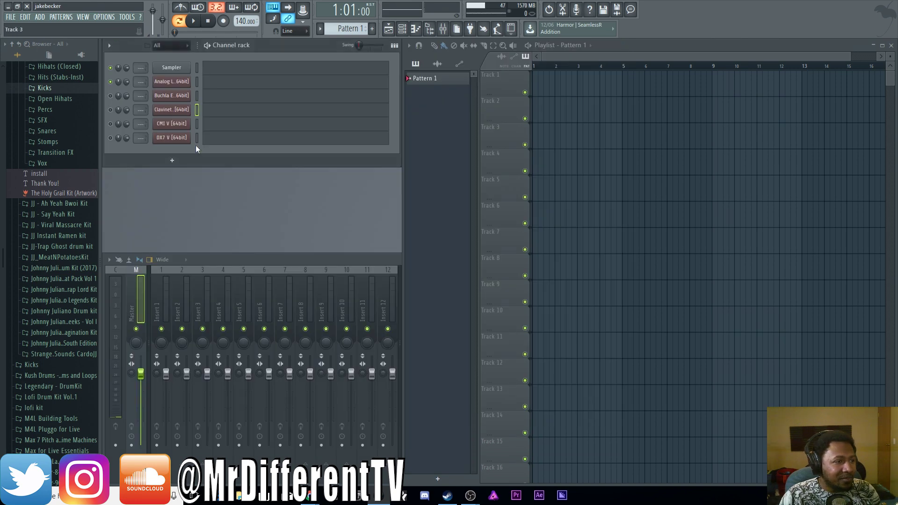
Enable the DX7 V channel and open the instrument with its window moved beside the browser
{"action": "left_click", "coordinate": [111, 138]}
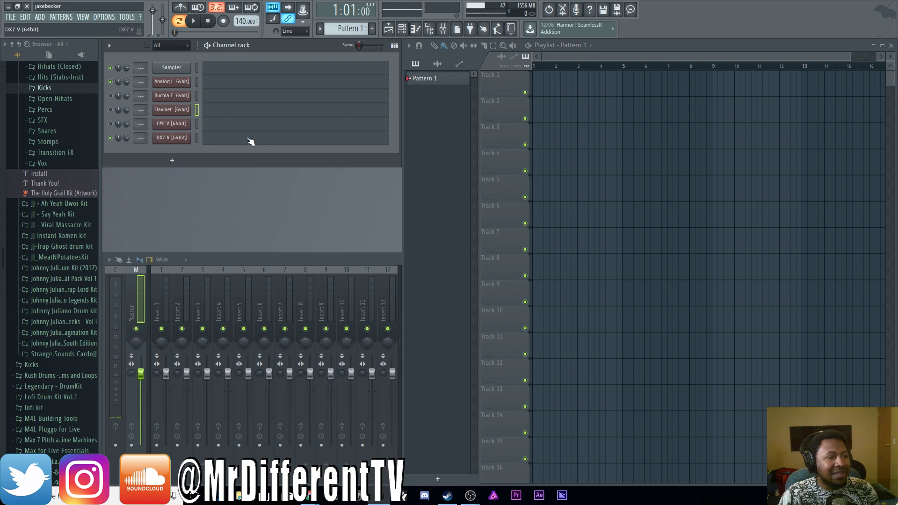
{"action": "left_click", "coordinate": [185, 139]}
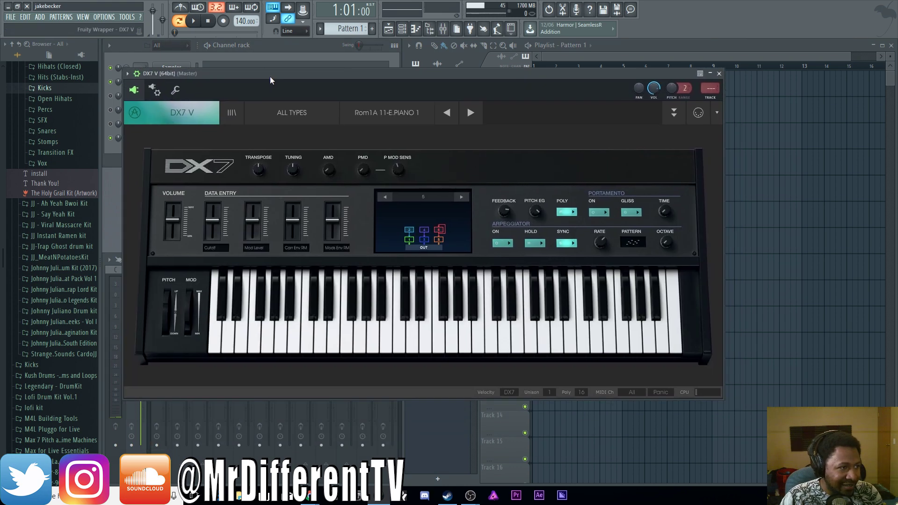
{"action": "left_click_drag", "start_coordinate": [271, 77], "coordinate": [257, 46]}
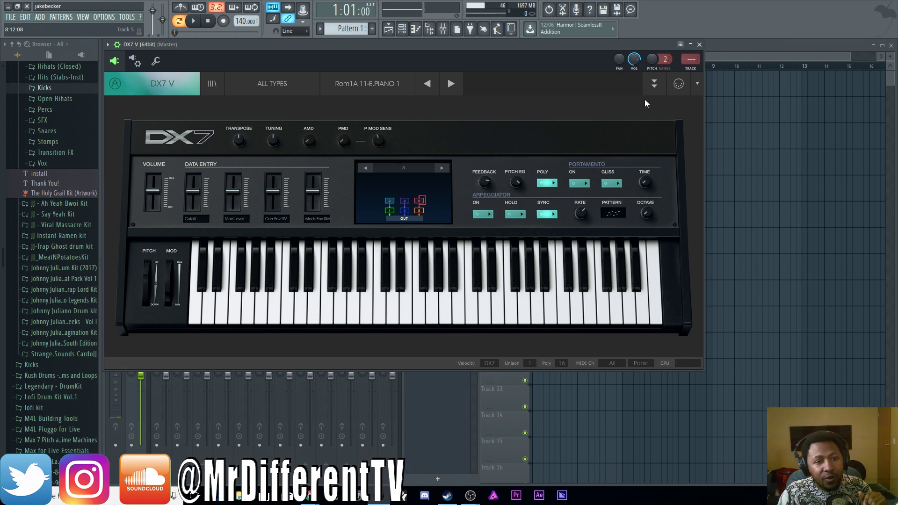
Expand the DX7's advanced section and resize its window so the whole instrument fits on screen
{"action": "left_click", "coordinate": [655, 84]}
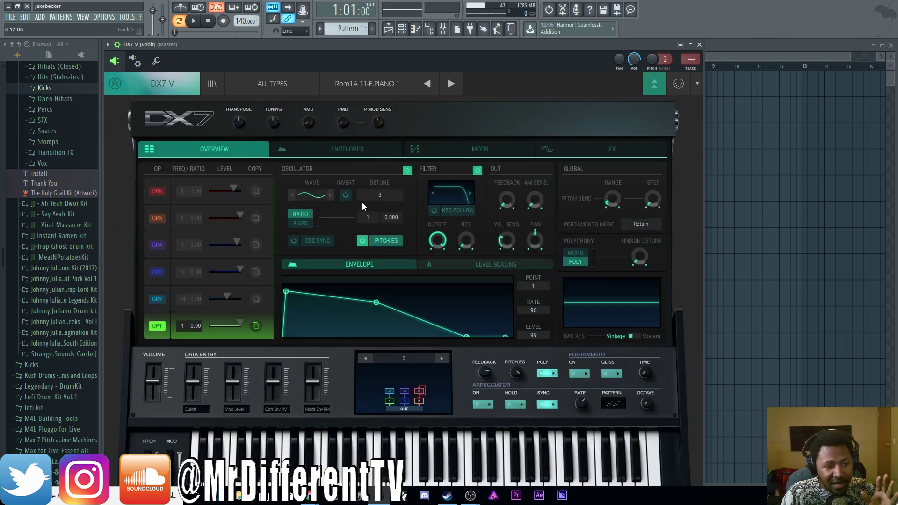
{"action": "left_click", "coordinate": [118, 46]}
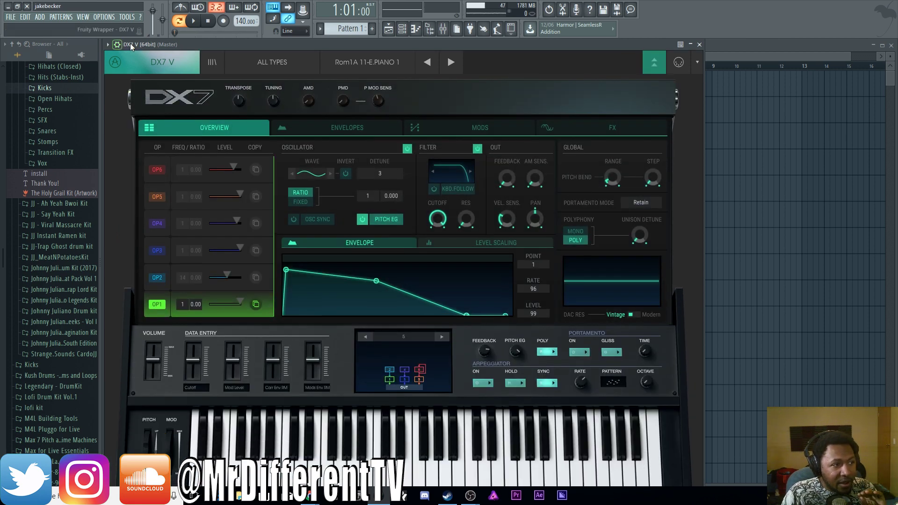
{"action": "left_click", "coordinate": [159, 62]}
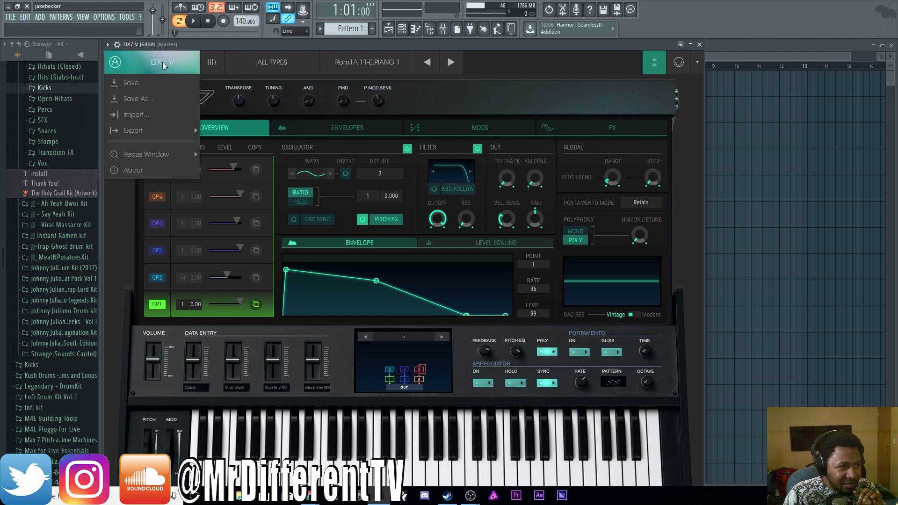
{"action": "mouse_move", "coordinate": [159, 154]}
{"action": "left_click", "coordinate": [229, 173]}
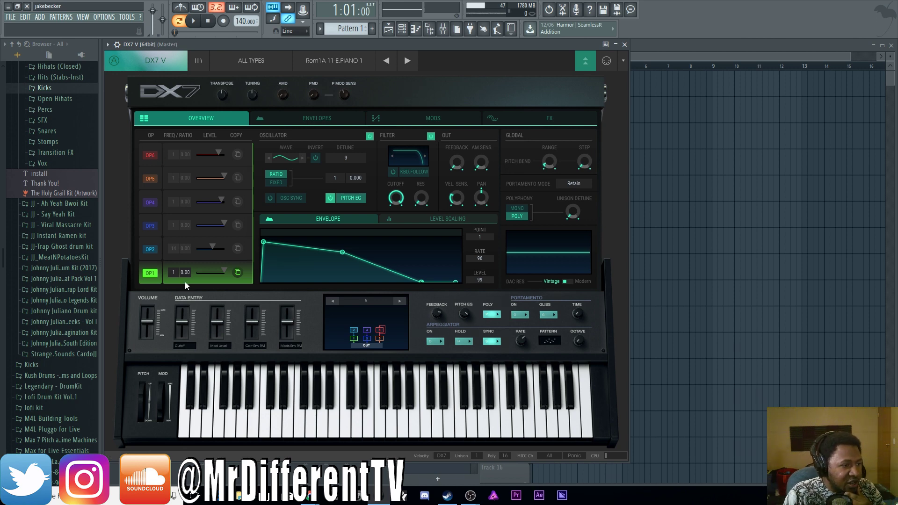
Look through the oscillator settings of the DX7's operators up to OP6 and return to OP1
{"action": "left_click", "coordinate": [161, 257]}
{"action": "left_click", "coordinate": [148, 218]}
{"action": "left_click", "coordinate": [148, 196]}
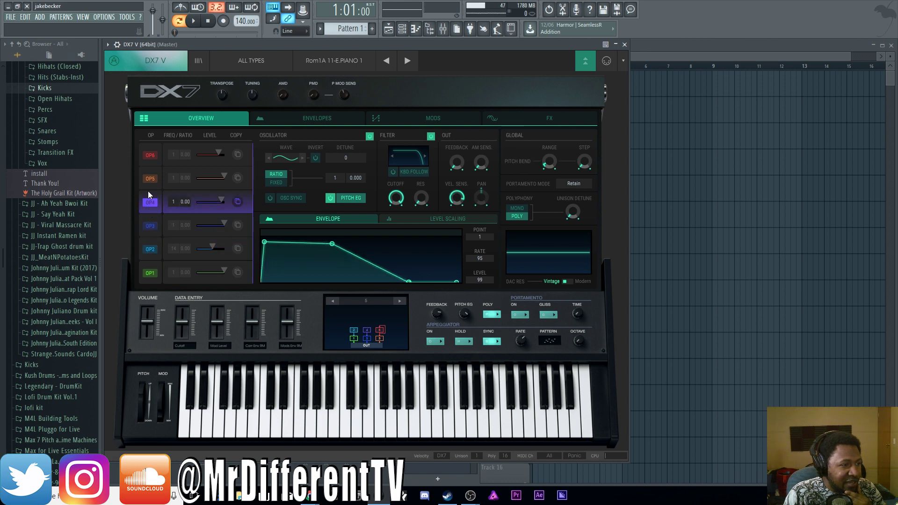
{"action": "left_click", "coordinate": [148, 179]}
{"action": "left_click", "coordinate": [148, 154]}
{"action": "left_click", "coordinate": [150, 273]}
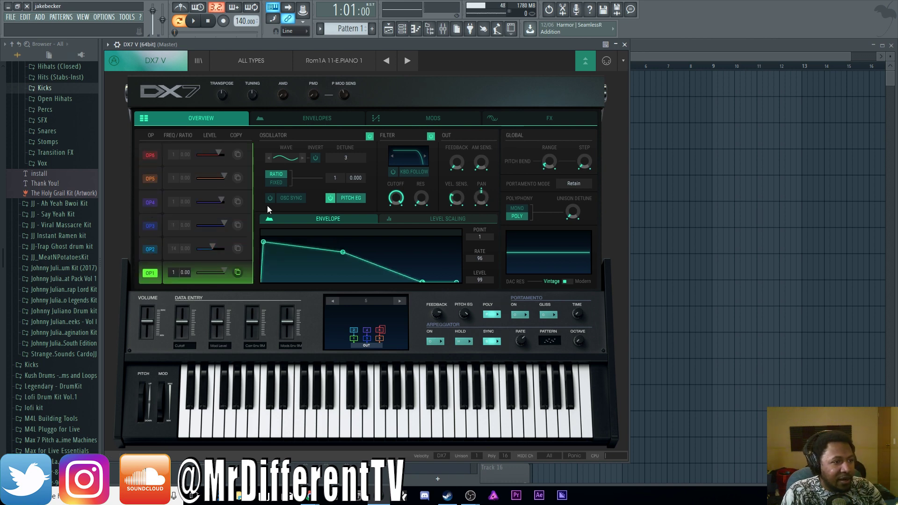
View OP1's waveform choices without changing the wave, and switch its Invert option on and back off
{"action": "left_click", "coordinate": [292, 158]}
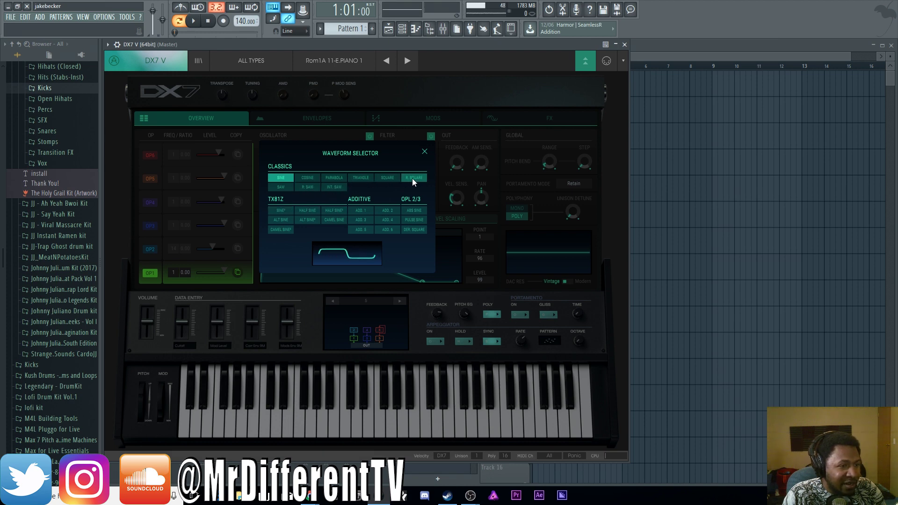
{"action": "left_click", "coordinate": [425, 152]}
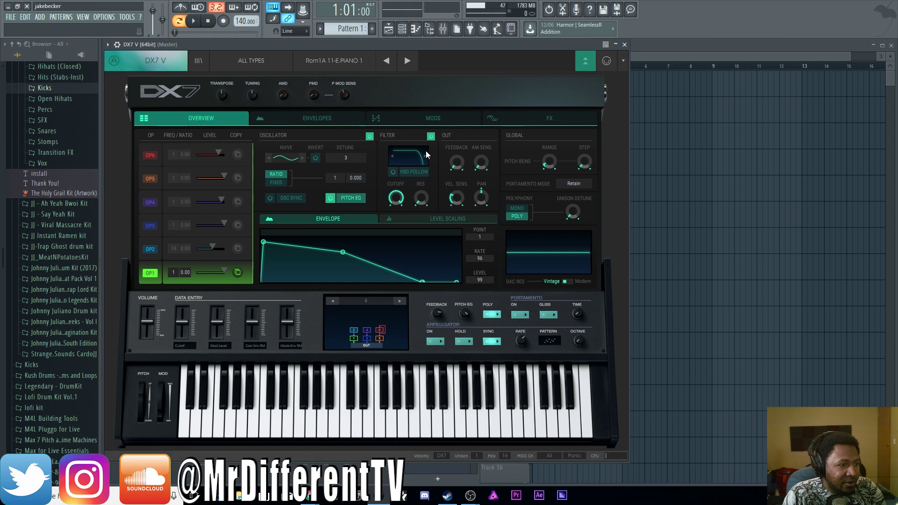
{"action": "left_click", "coordinate": [315, 159]}
{"action": "left_click", "coordinate": [314, 158]}
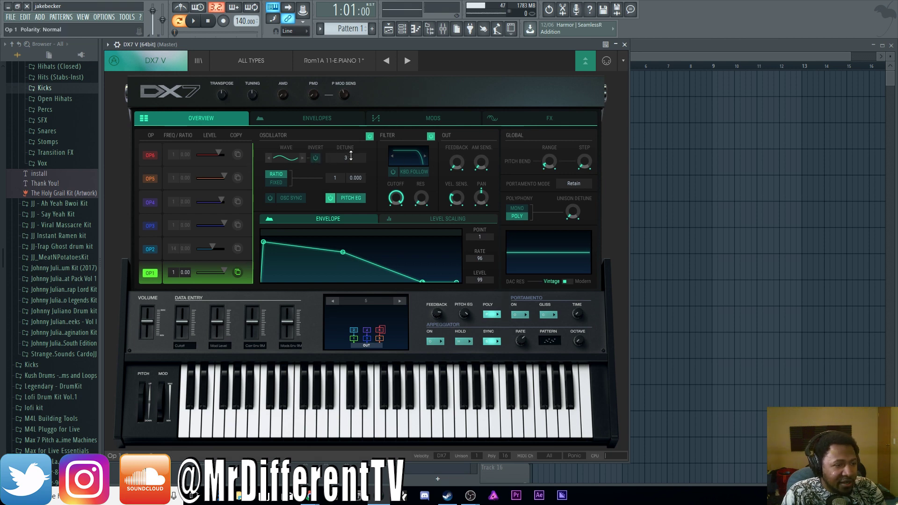
Try OP1's Fixed frequency mode and Osc Sync, returning to Ratio mode with sync off
{"action": "left_click", "coordinate": [285, 182]}
{"action": "left_click", "coordinate": [285, 175]}
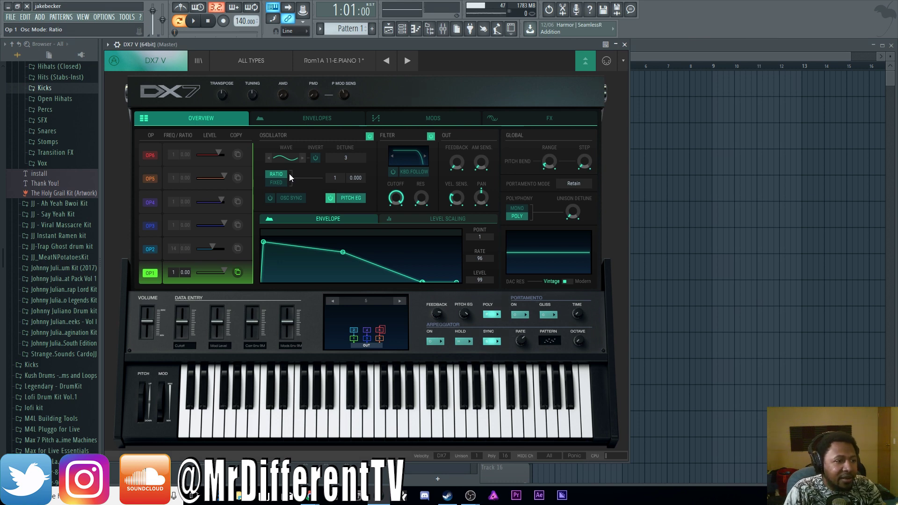
{"action": "left_click", "coordinate": [271, 199]}
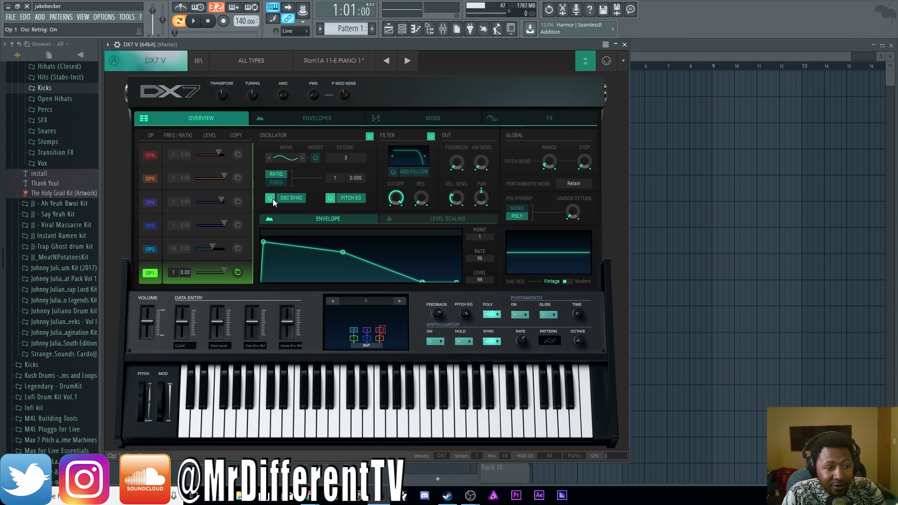
{"action": "left_click", "coordinate": [271, 198]}
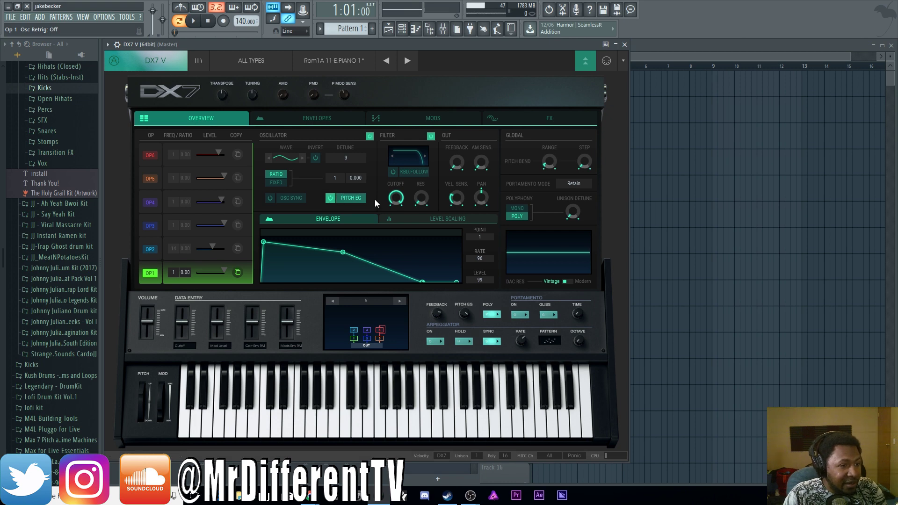
Try OP1's Pitch EG switch and view the level scaling curve before returning to the envelope
{"action": "left_click", "coordinate": [348, 199]}
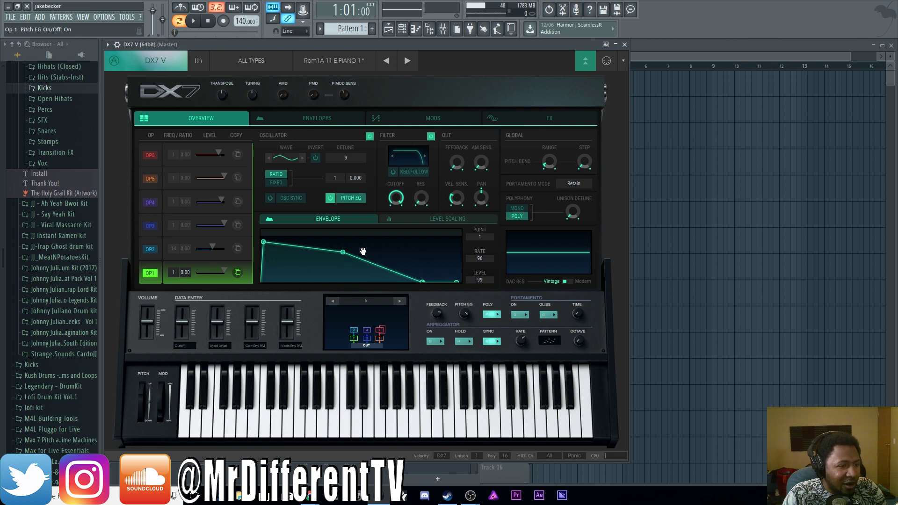
{"action": "left_click", "coordinate": [429, 219]}
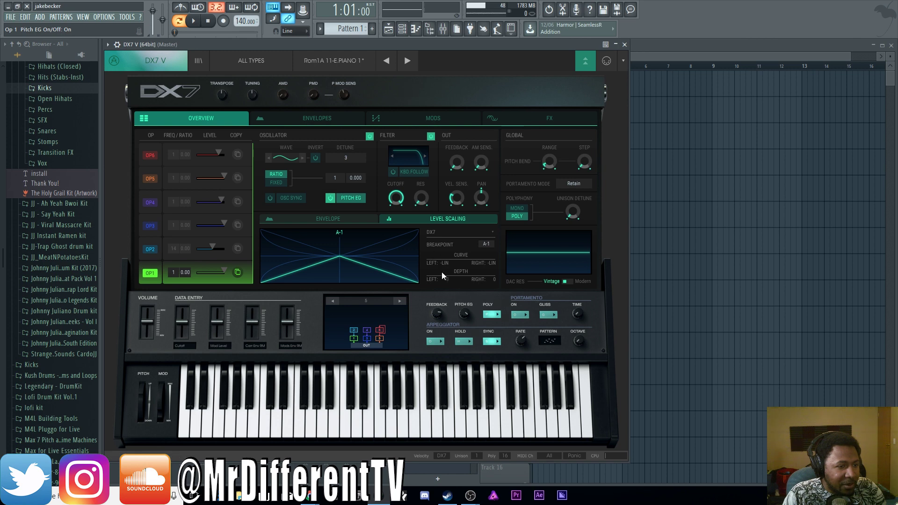
{"action": "left_click", "coordinate": [344, 218]}
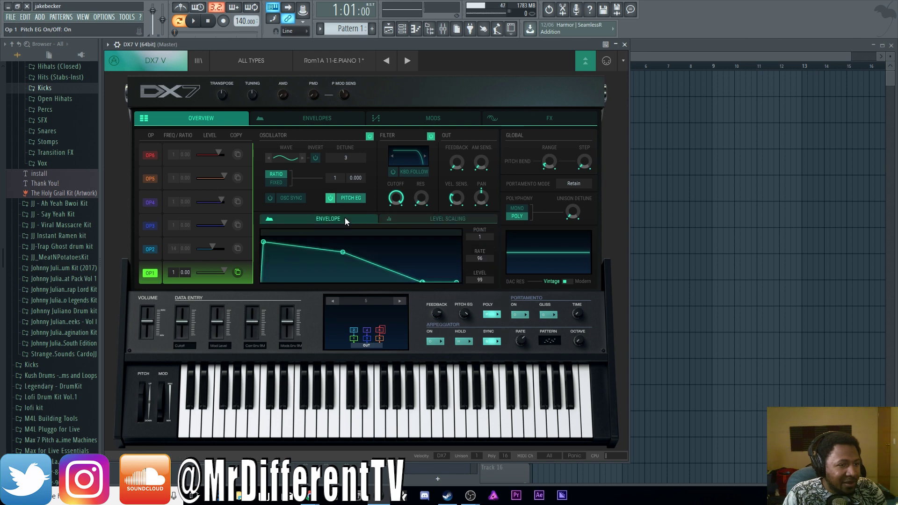
View OP1's filter modes, keeping Low-Pass, and switch filter keyboard follow on and back off
{"action": "left_click", "coordinate": [410, 165]}
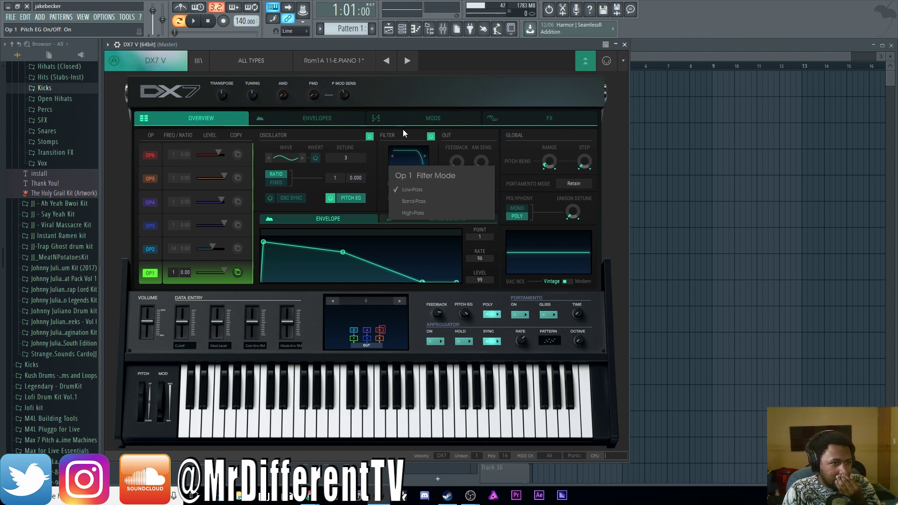
{"action": "left_click", "coordinate": [412, 141]}
{"action": "left_click", "coordinate": [412, 172]}
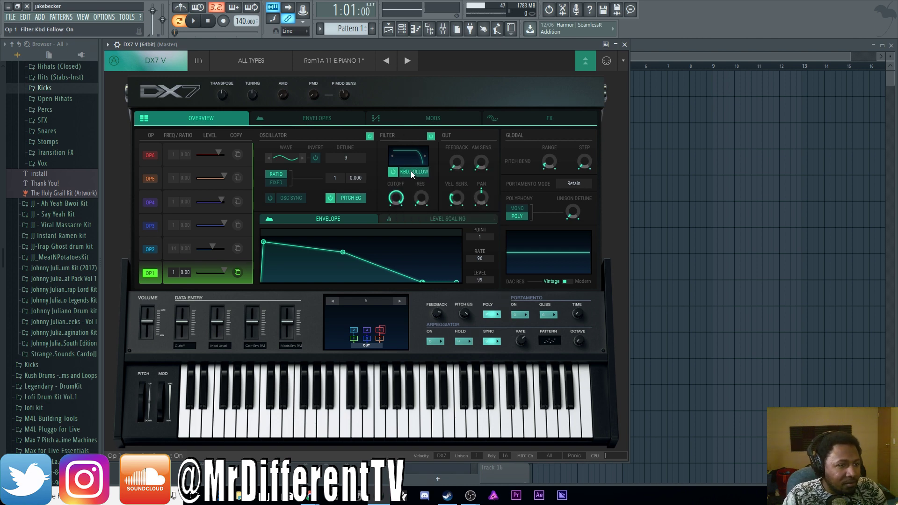
{"action": "left_click", "coordinate": [411, 172]}
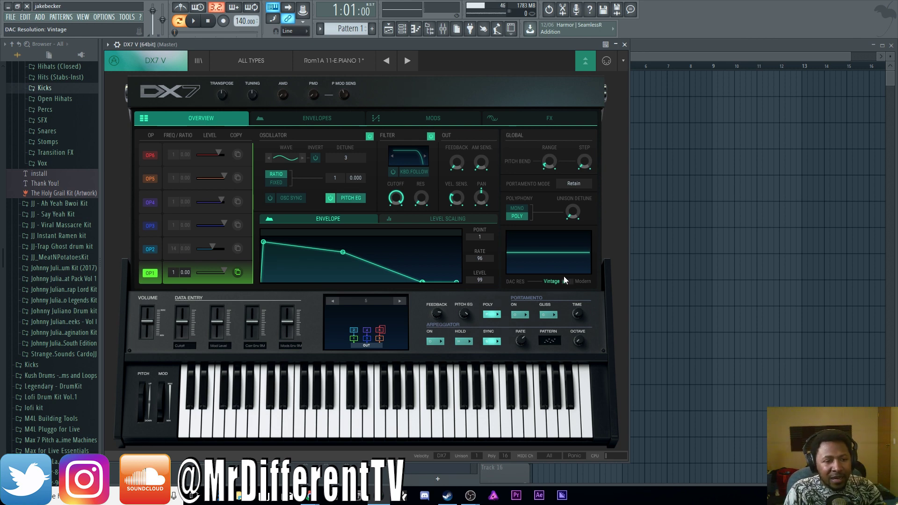
Switch the DAC resolution to Modern and back to Vintage
{"action": "left_click", "coordinate": [574, 286]}
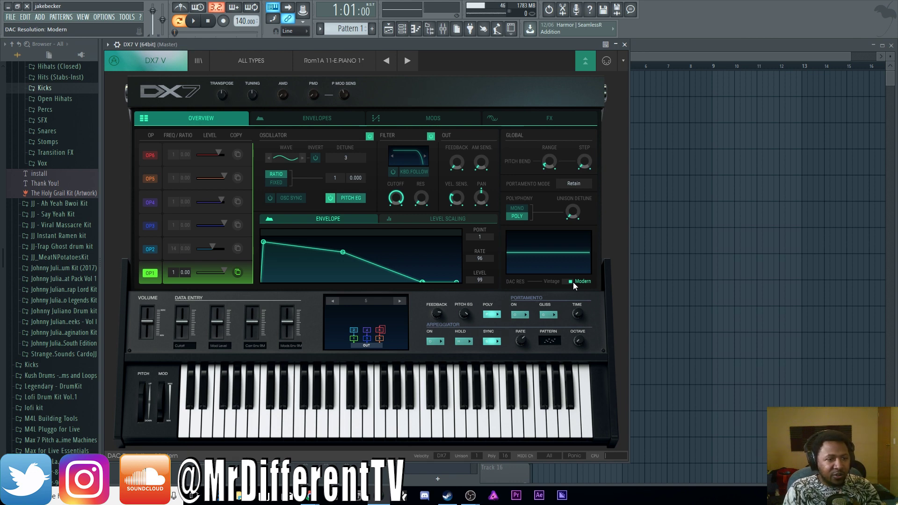
{"action": "left_click", "coordinate": [574, 283]}
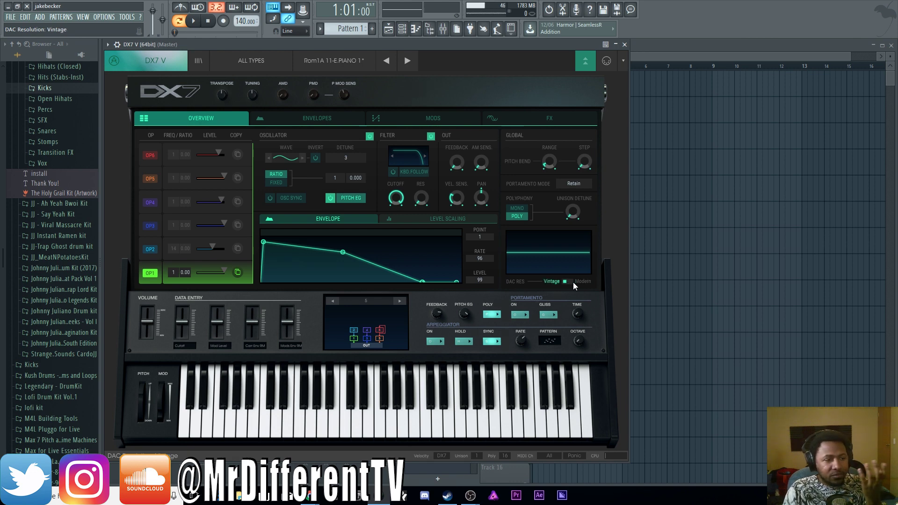
View the operator envelopes and the modulation matrix pages 9-16 and 17-24, returning to page 1-8
{"action": "left_click", "coordinate": [331, 117]}
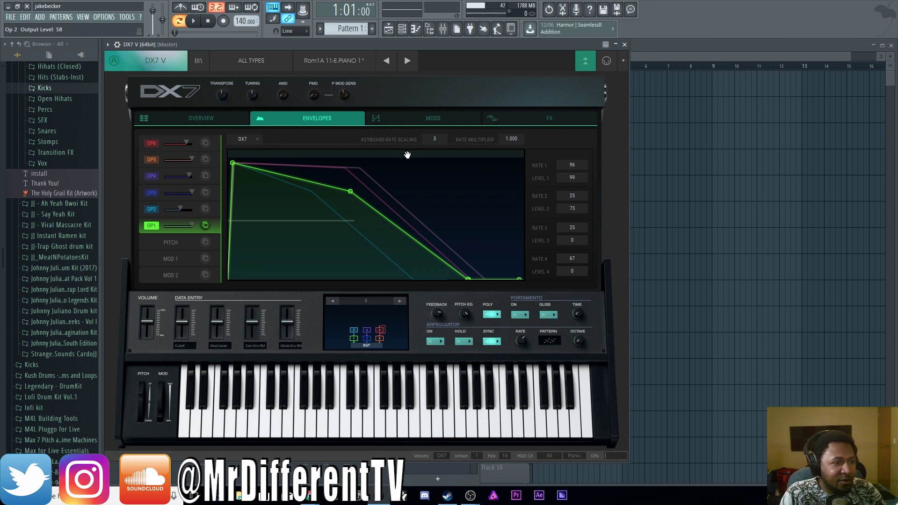
{"action": "left_click", "coordinate": [422, 117]}
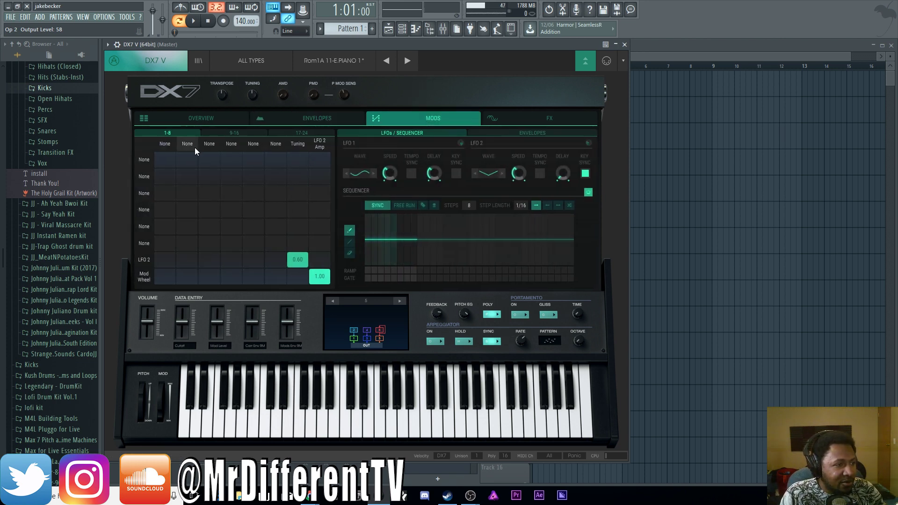
{"action": "left_click", "coordinate": [260, 132]}
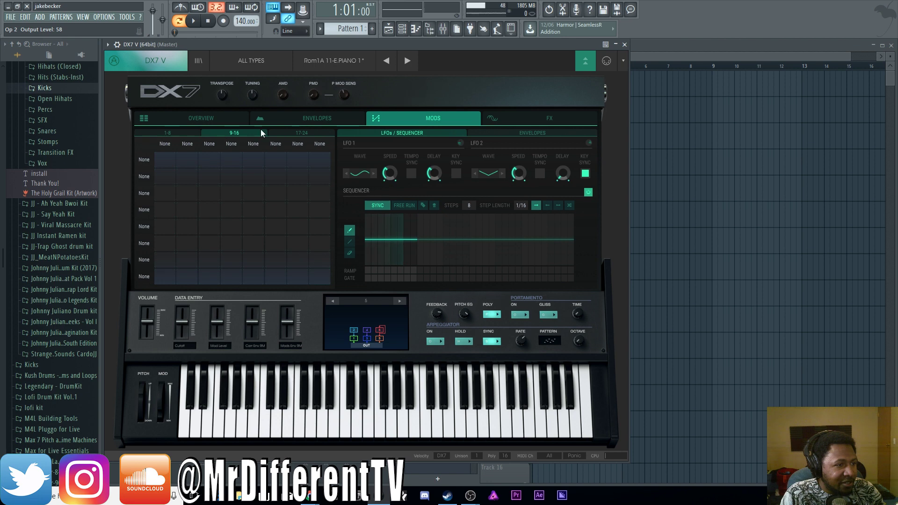
{"action": "left_click", "coordinate": [292, 132]}
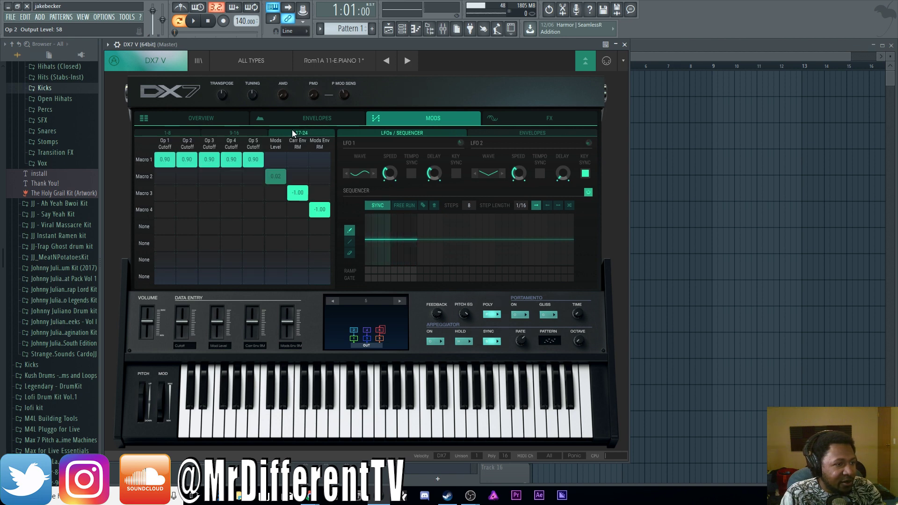
{"action": "left_click", "coordinate": [168, 133]}
View the source choices for the first modulation matrix row, keep None, and try an amount in its second column
{"action": "left_click", "coordinate": [150, 163]}
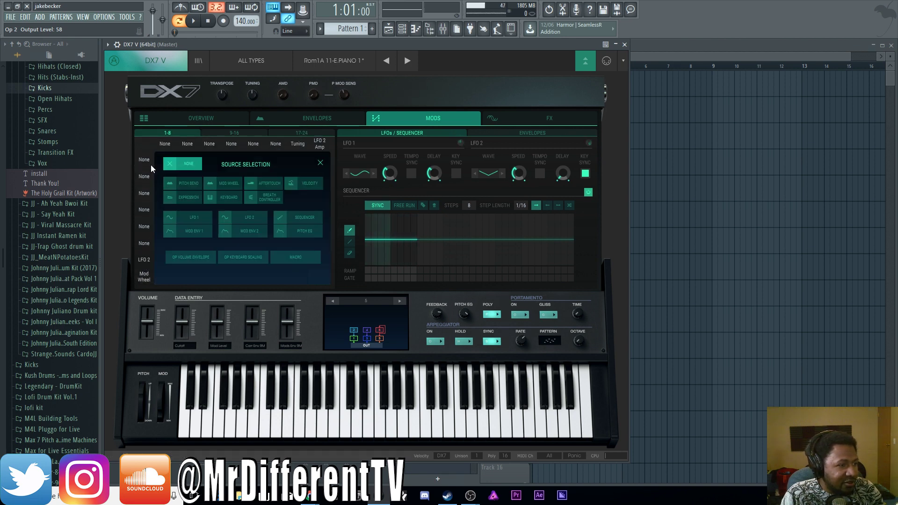
{"action": "left_click", "coordinate": [170, 163]}
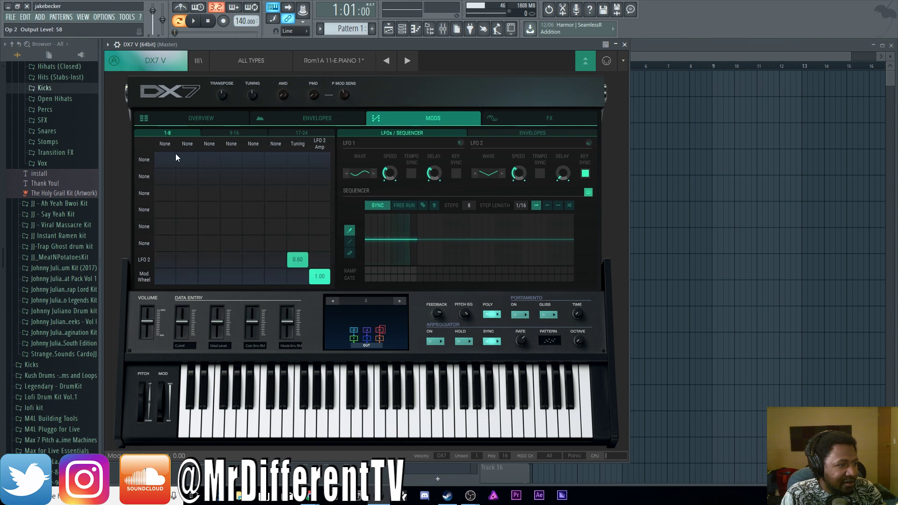
{"action": "left_click", "coordinate": [187, 160]}
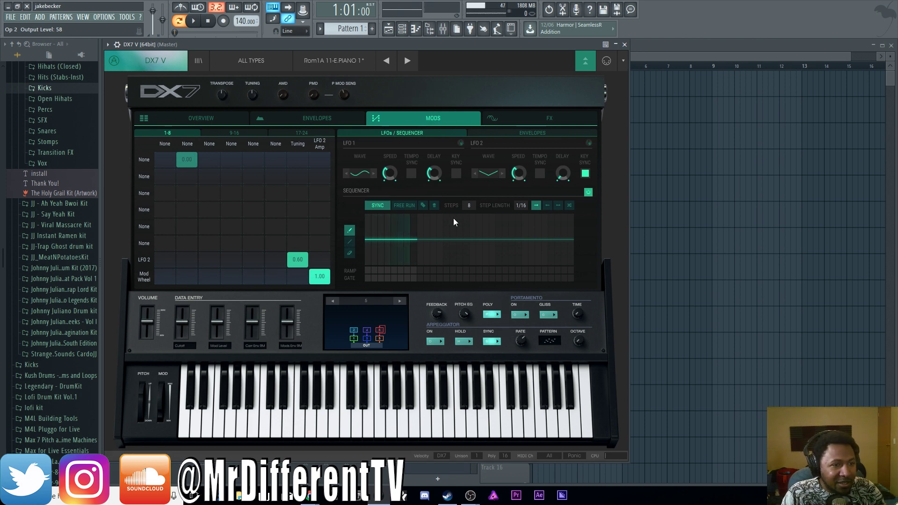
View the modulation envelopes and the effect types available for FX Slot 1, leaving the slot empty
{"action": "left_click", "coordinate": [542, 133]}
{"action": "left_click", "coordinate": [438, 131]}
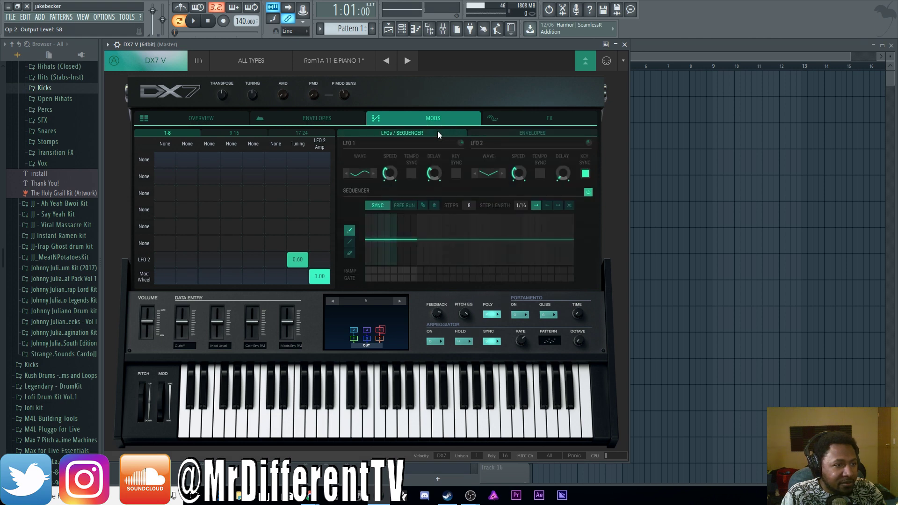
{"action": "left_click", "coordinate": [529, 116]}
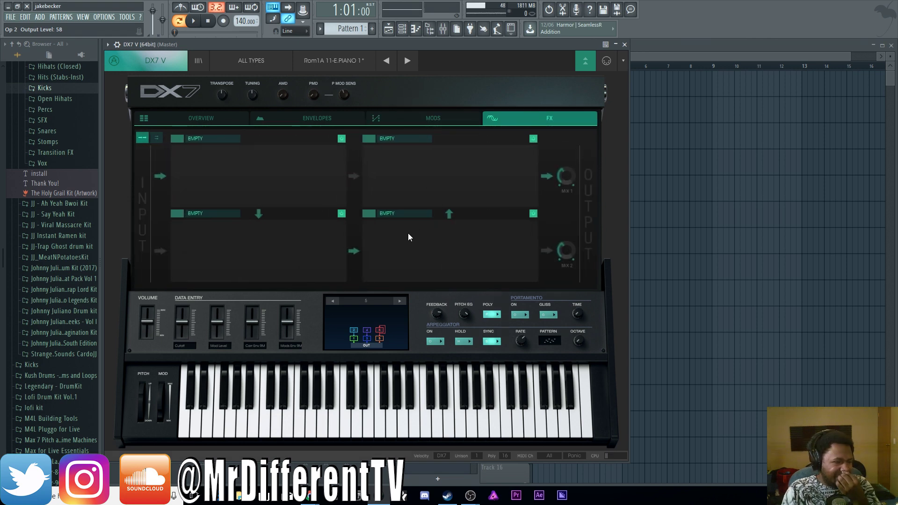
{"action": "left_click", "coordinate": [198, 138]}
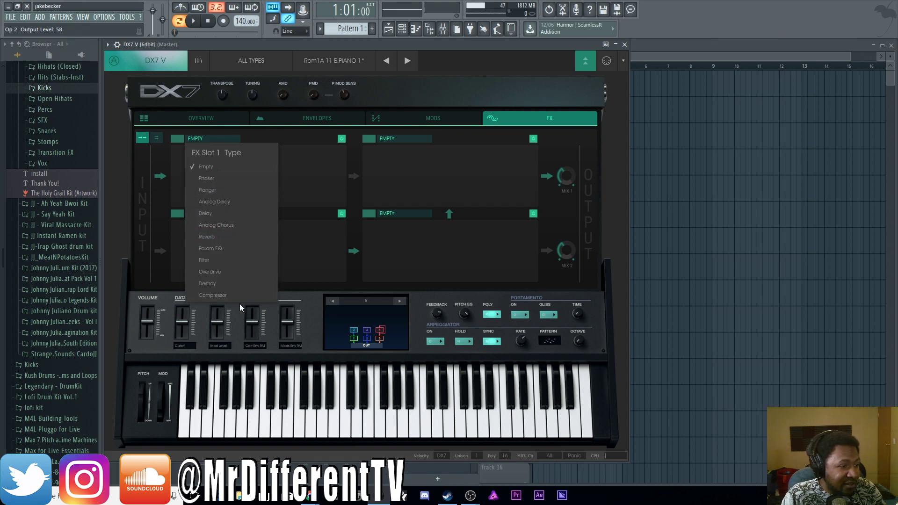
{"action": "left_click", "coordinate": [280, 134]}
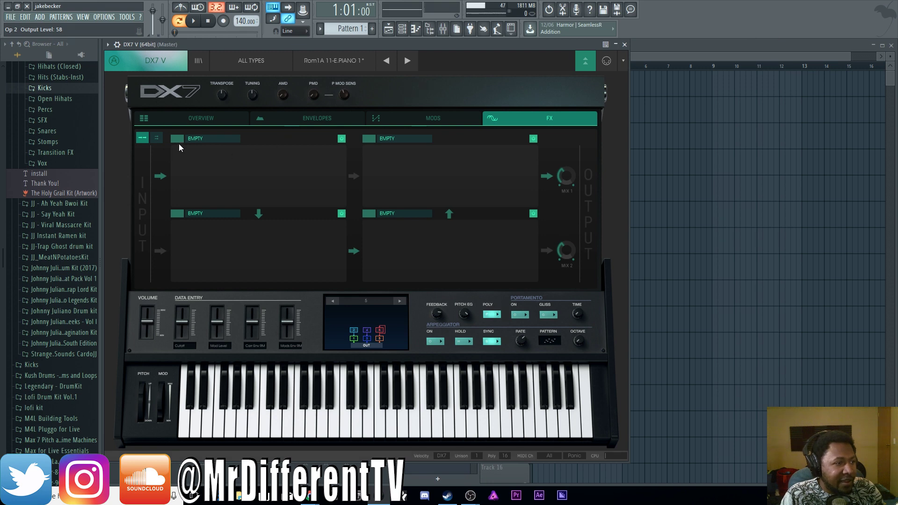
Try the parallel effects routing, restore the serial routing, and return to the DX7 overview
{"action": "left_click", "coordinate": [159, 139]}
{"action": "left_click", "coordinate": [142, 138]}
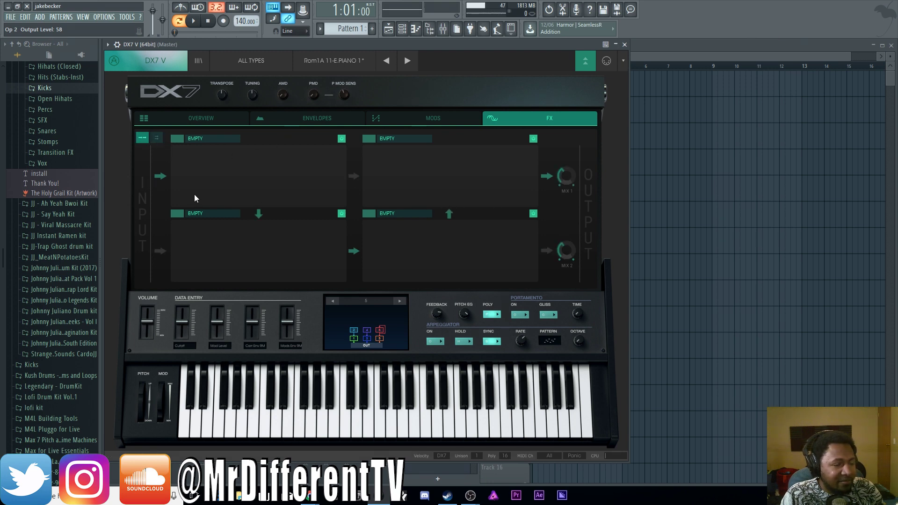
{"action": "left_click", "coordinate": [154, 137]}
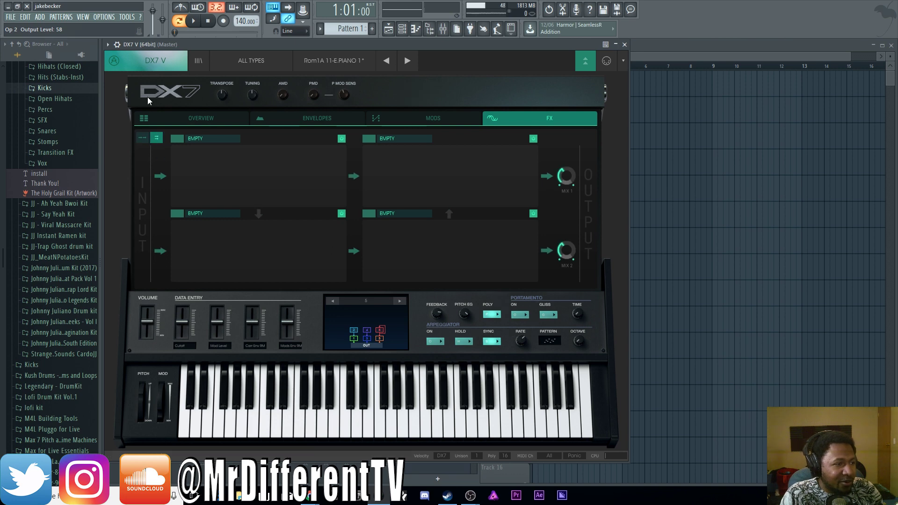
{"action": "left_click", "coordinate": [139, 138]}
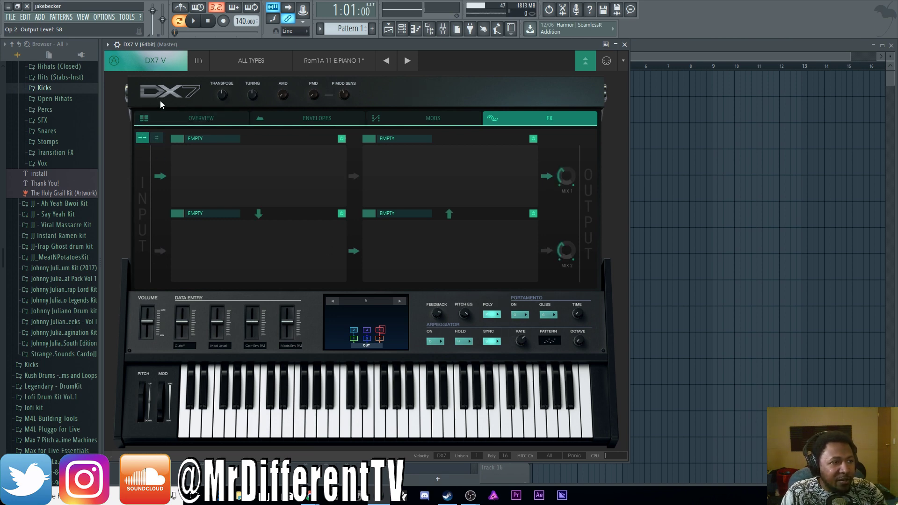
{"action": "left_click", "coordinate": [177, 116]}
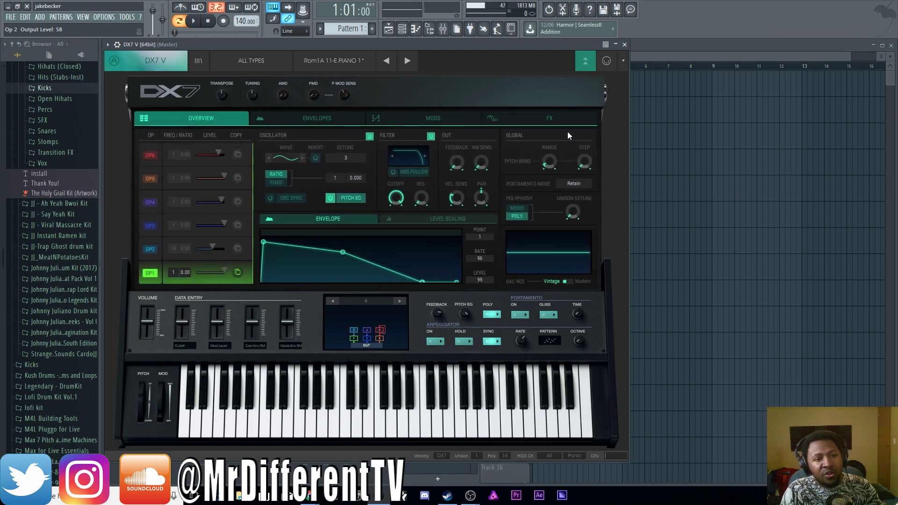
Hide the advanced section of DX7 V and look through its preset list without loading another preset
{"action": "left_click", "coordinate": [579, 63]}
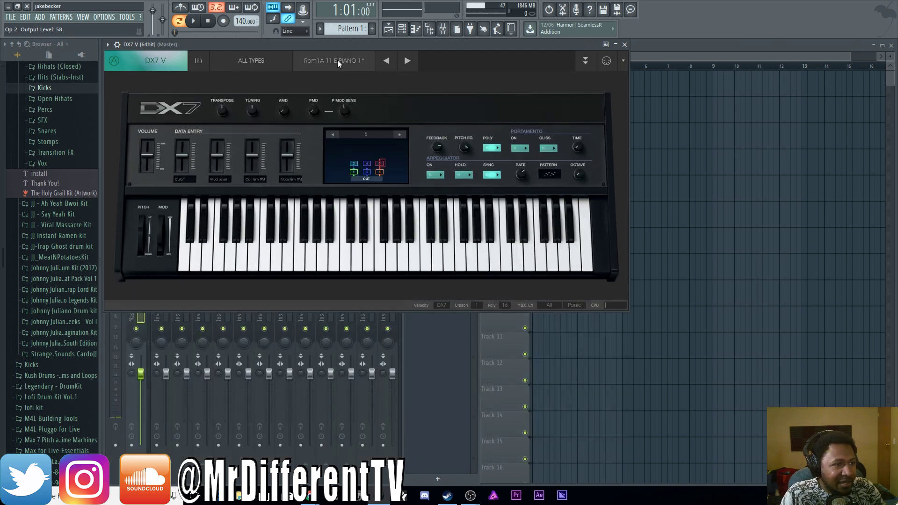
{"action": "left_click", "coordinate": [338, 60]}
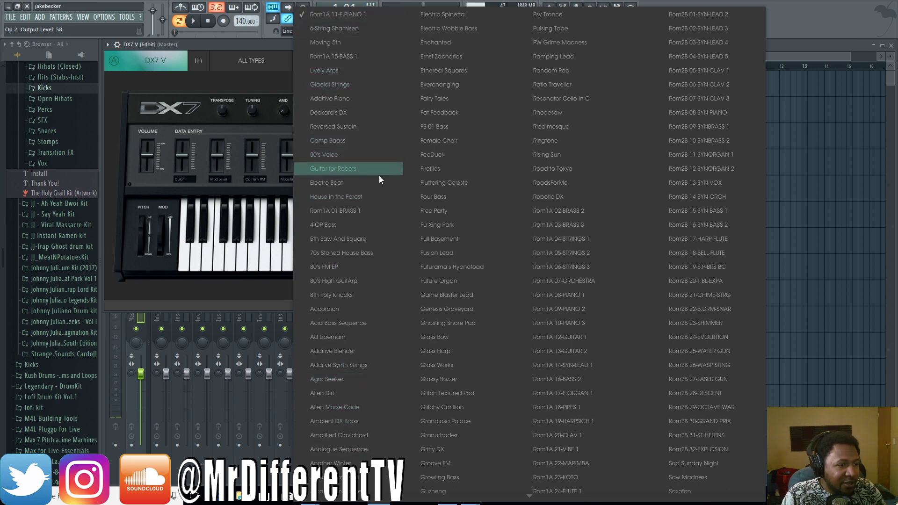
{"action": "scroll", "coordinate": [459, 477], "scroll_direction": "down", "scroll_amount": 2}
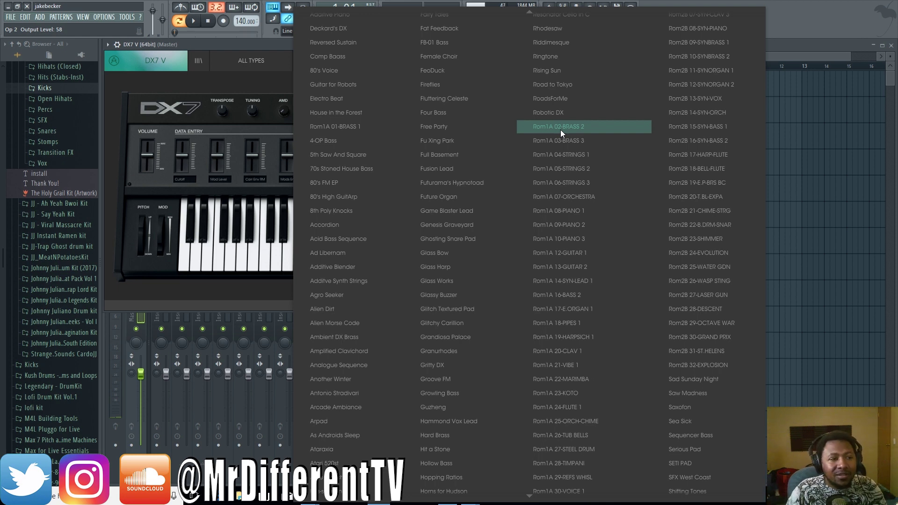
{"action": "left_click", "coordinate": [274, 44]}
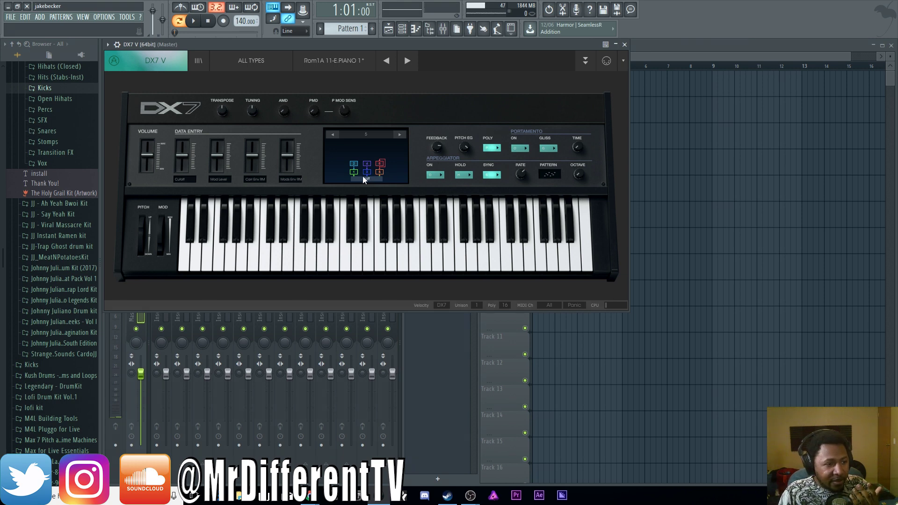
Advance the DX7 V algorithm one at a time from 6 to 12, playing notes to hear the variations
{"action": "left_click", "coordinate": [400, 134]}
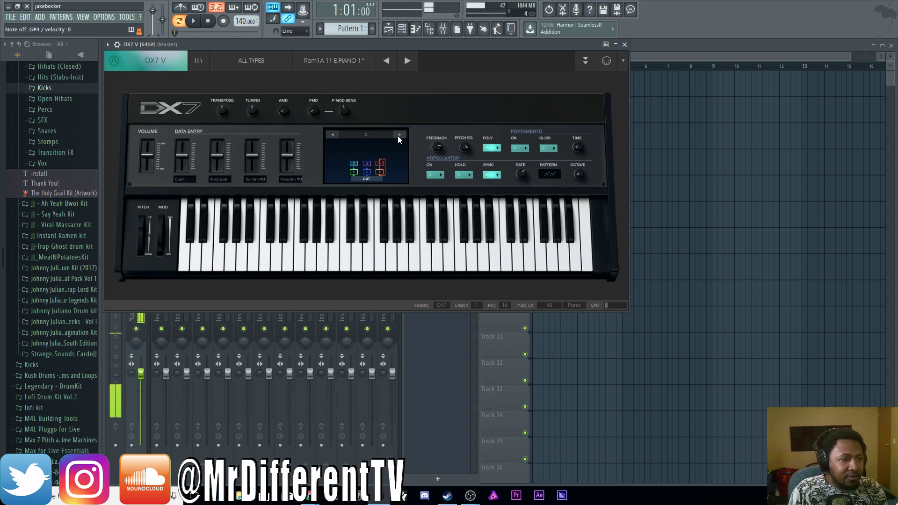
{"action": "left_click", "coordinate": [399, 136]}
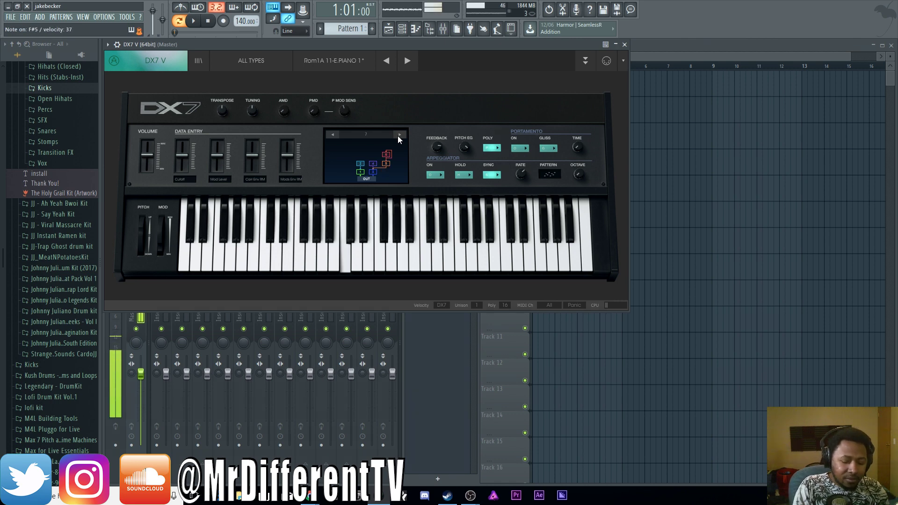
{"action": "left_click", "coordinate": [398, 136]}
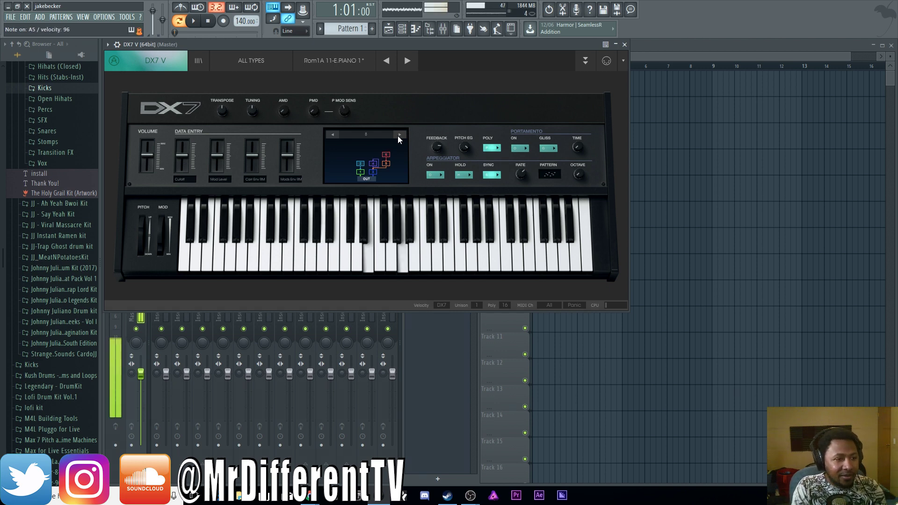
{"action": "left_click", "coordinate": [398, 136]}
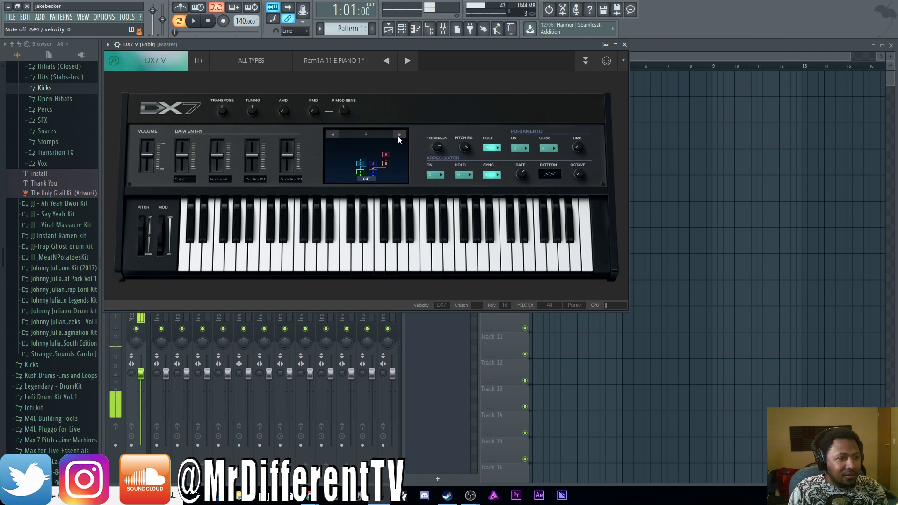
{"action": "left_click", "coordinate": [399, 135]}
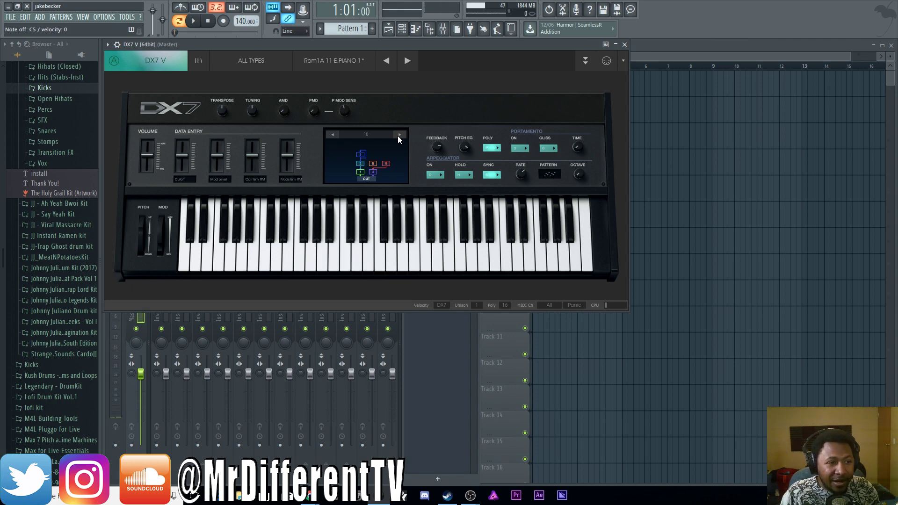
{"action": "left_click", "coordinate": [400, 135]}
{"action": "left_click", "coordinate": [399, 134]}
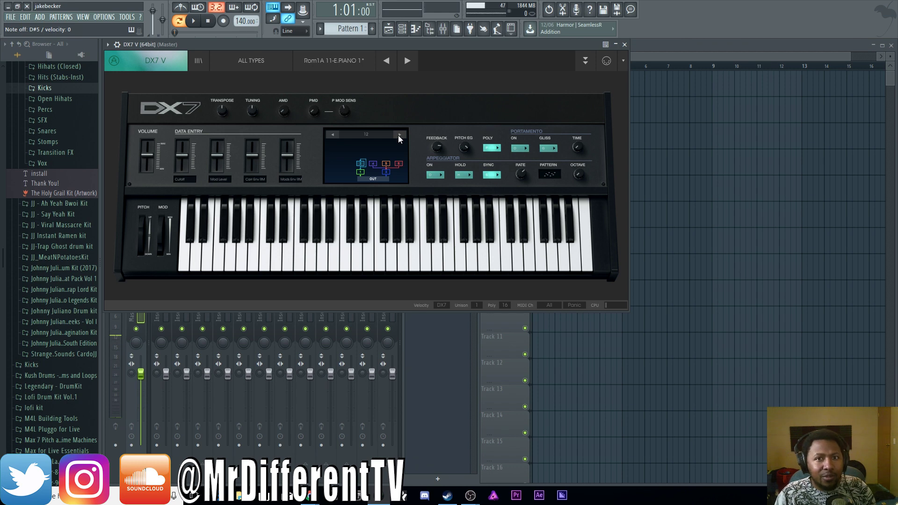
Audition the presets 6-String Shamisen, Moving 5th, Rom1A 15-BASS 1, Lively Arps and Glacial Strings in turn, ending on Additive Piano
{"action": "left_click", "coordinate": [412, 64]}
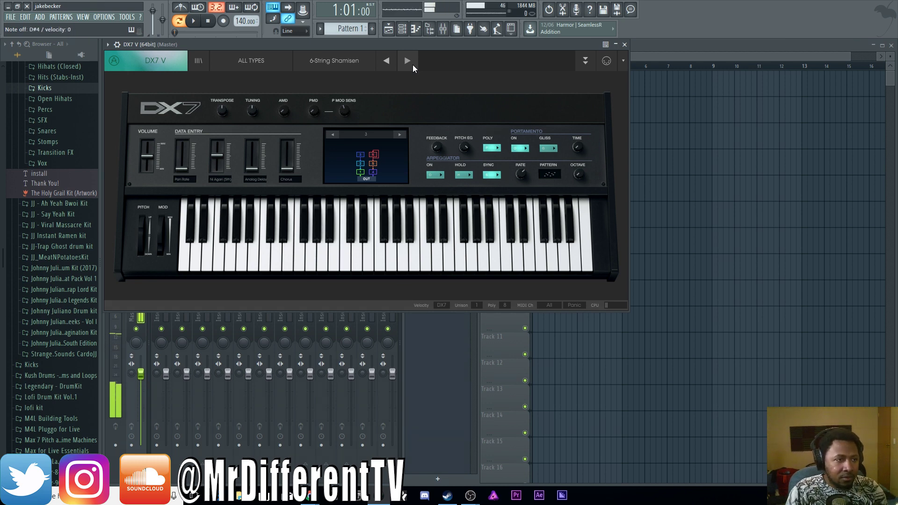
{"action": "left_click", "coordinate": [412, 65]}
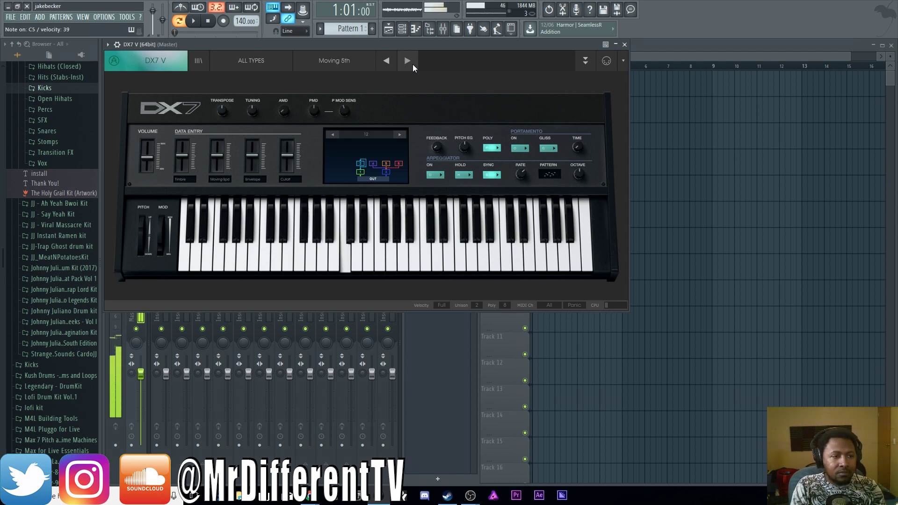
{"action": "left_click", "coordinate": [413, 66]}
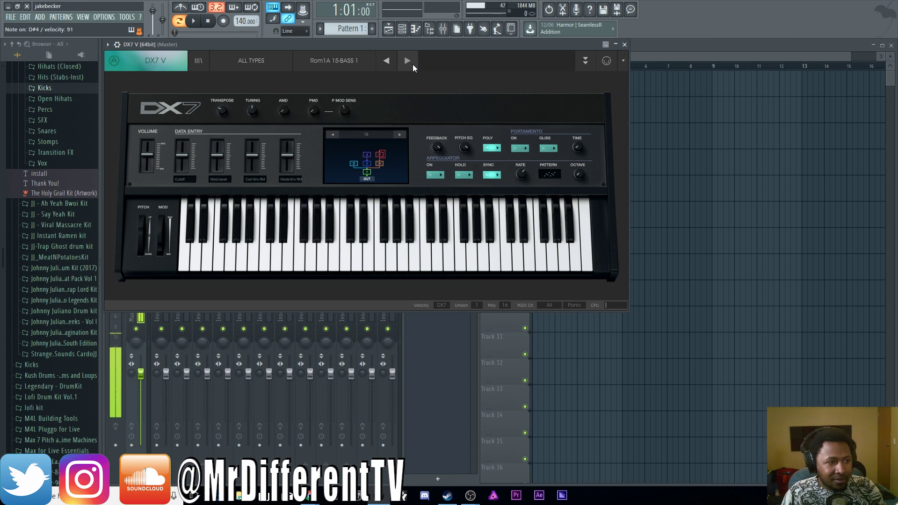
{"action": "left_click", "coordinate": [413, 63]}
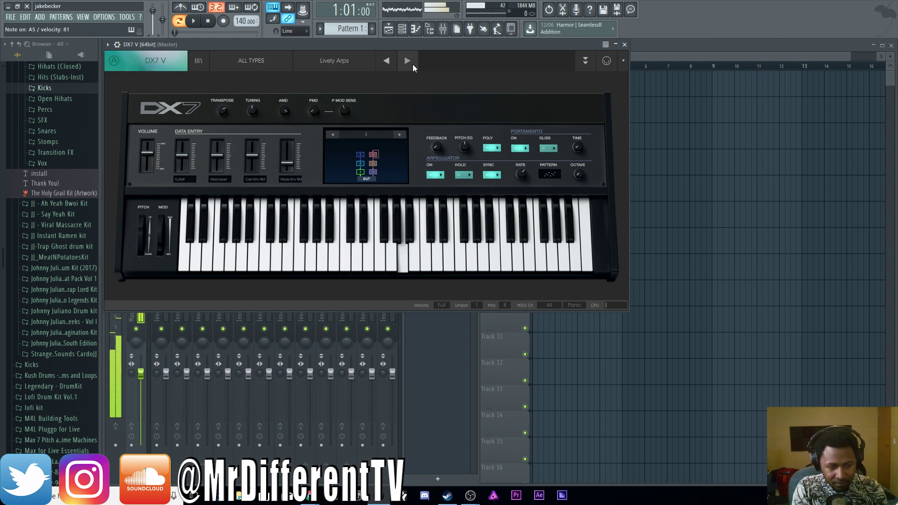
{"action": "left_click", "coordinate": [413, 64]}
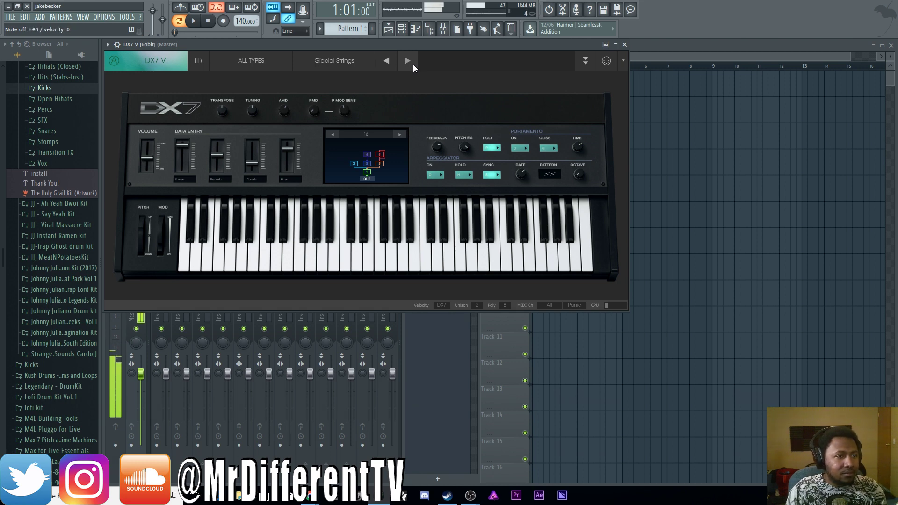
{"action": "left_click", "coordinate": [414, 65]}
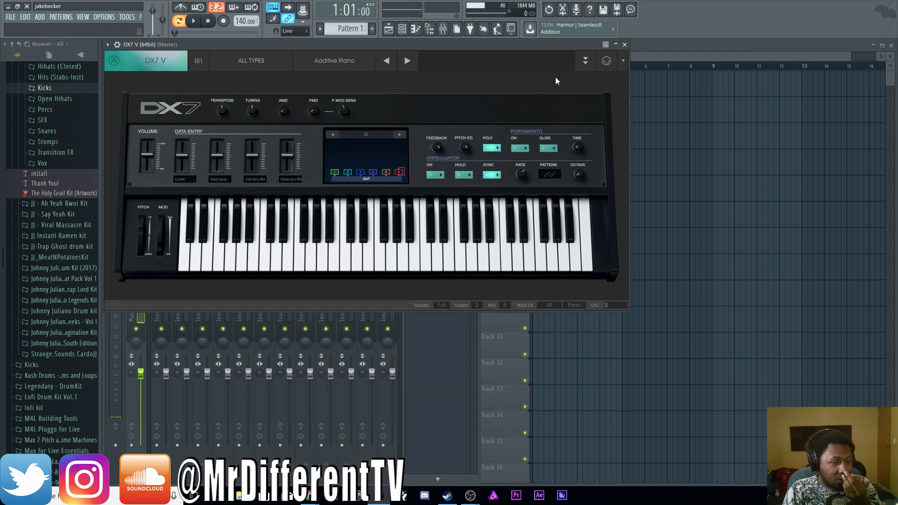
Close DX7 V and bring up CMI V, moving its window higher with the wrapper settings hidden
{"action": "left_click", "coordinate": [625, 44]}
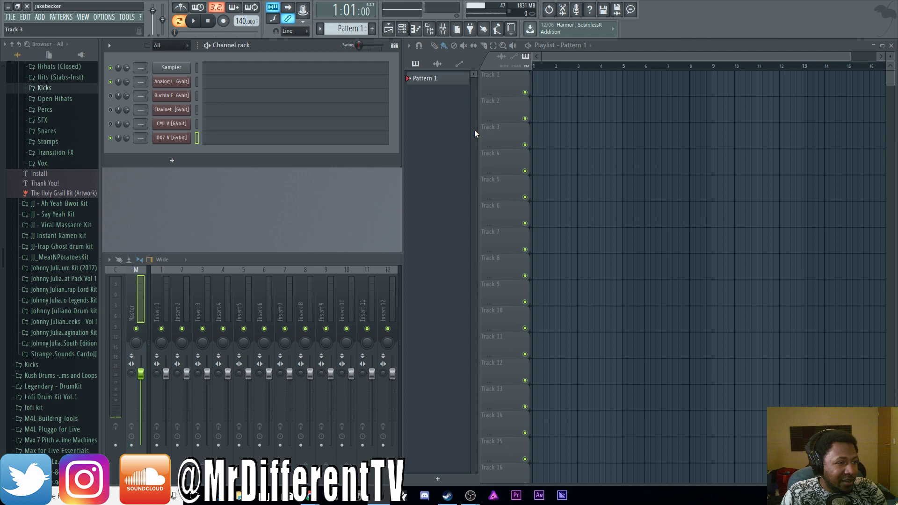
{"action": "left_click", "coordinate": [174, 123]}
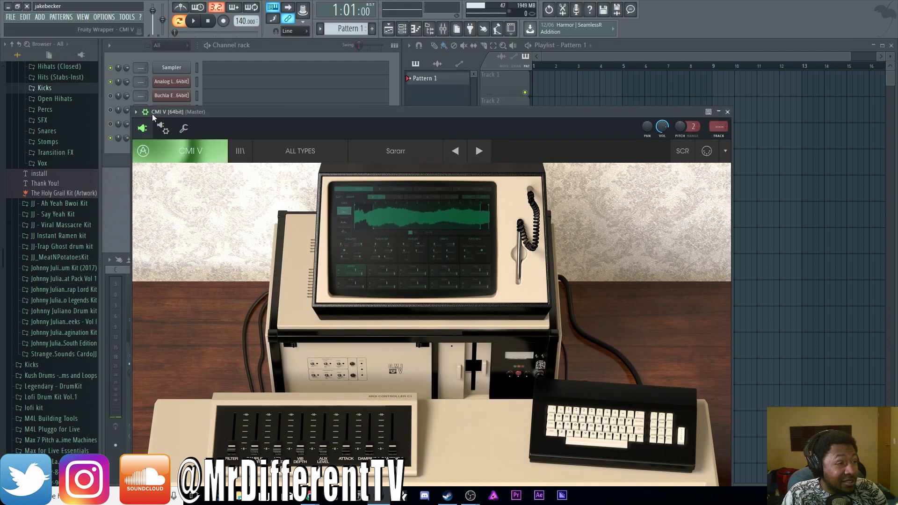
{"action": "left_click", "coordinate": [137, 112]}
{"action": "left_click_drag", "start_coordinate": [212, 110], "coordinate": [200, 60]}
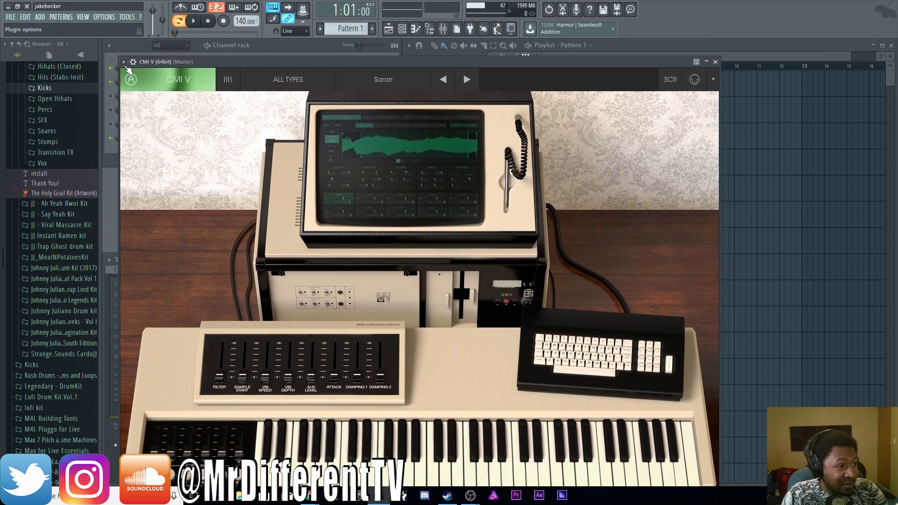
{"action": "left_click", "coordinate": [123, 62]}
{"action": "left_click", "coordinate": [178, 63]}
Resize the CMI V window to a smaller scale so the whole instrument fits on screen
{"action": "left_click", "coordinate": [164, 81]}
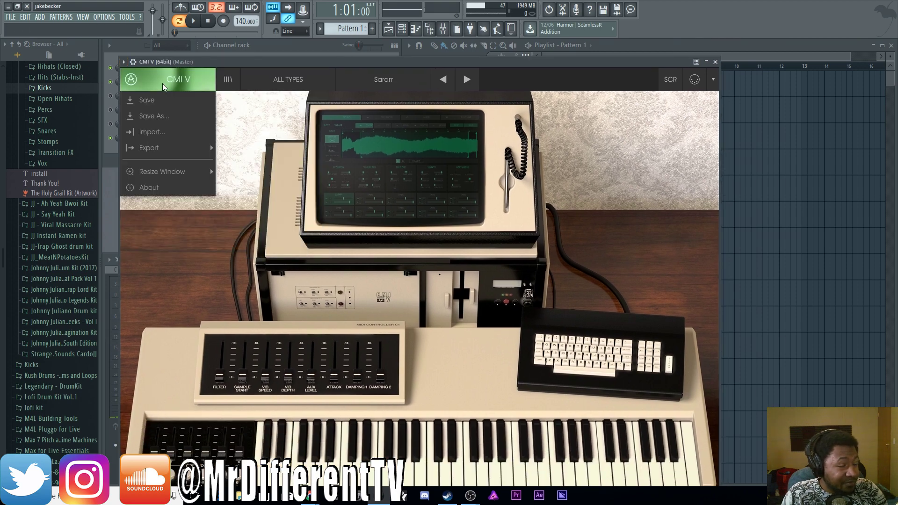
{"action": "mouse_move", "coordinate": [177, 172]}
{"action": "left_click", "coordinate": [227, 174]}
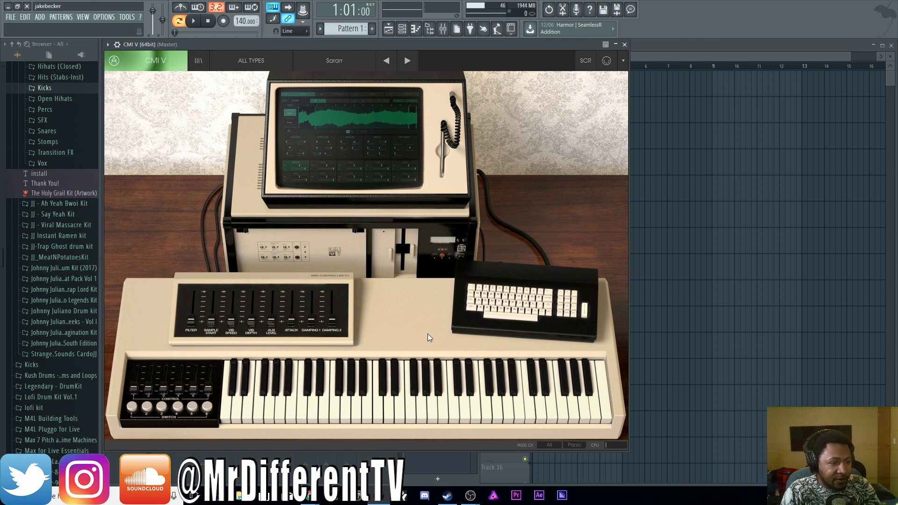
Try the computer keyboard on the CMI V panel and open the instrument's screen view on the Sound page
{"action": "left_click", "coordinate": [524, 299]}
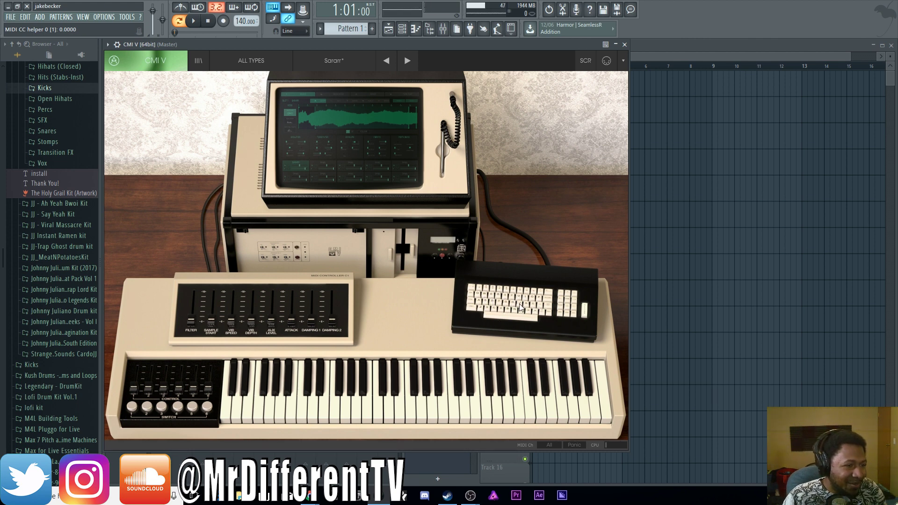
{"action": "left_click", "coordinate": [379, 127]}
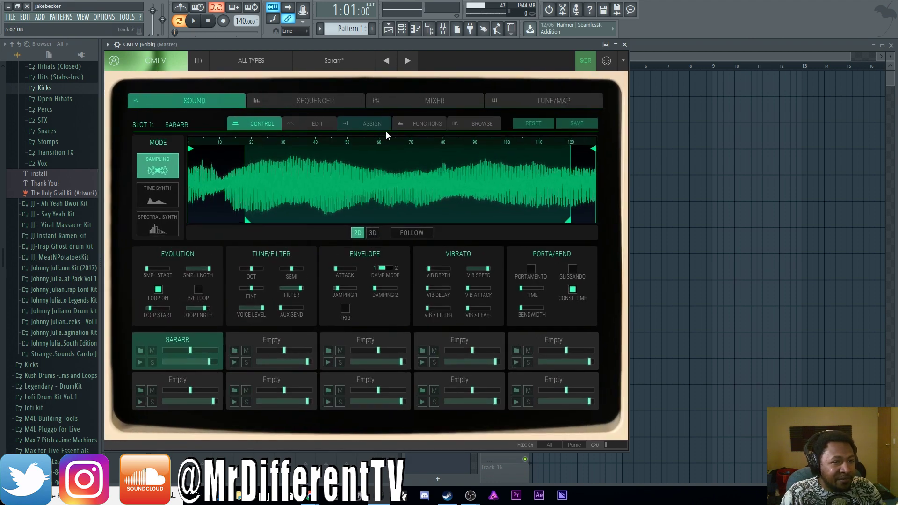
{"action": "left_click", "coordinate": [592, 59]}
{"action": "left_click", "coordinate": [348, 136]}
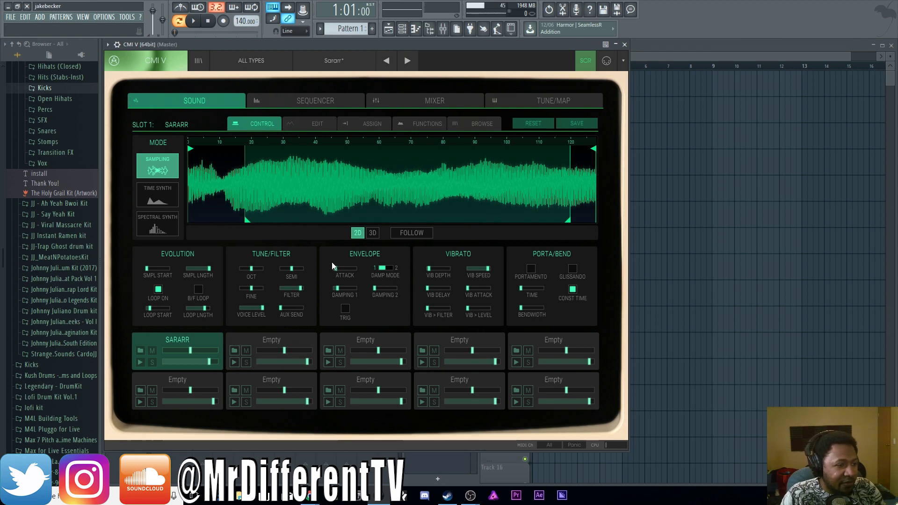
View the sample slots and the sample-loading dialog for slot 1, leaving without loading a sample
{"action": "left_click", "coordinate": [275, 343]}
{"action": "left_click", "coordinate": [176, 341]}
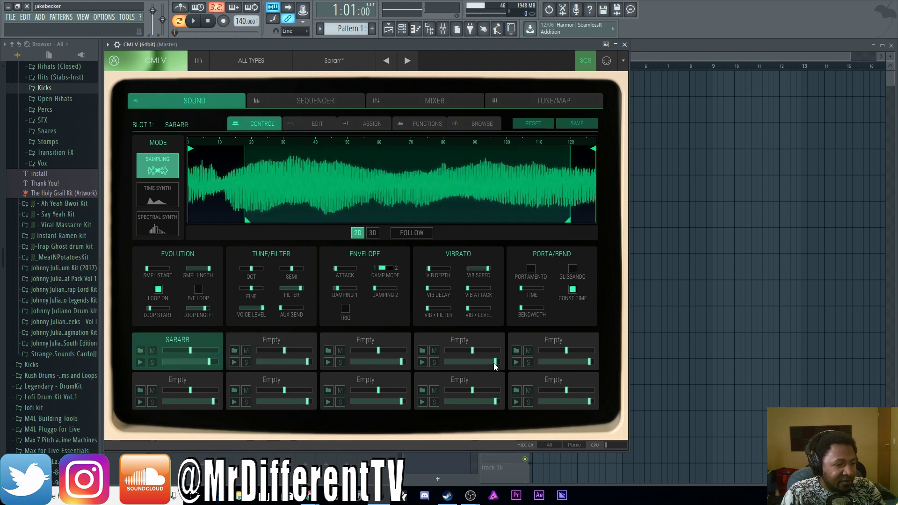
{"action": "left_click", "coordinate": [139, 351]}
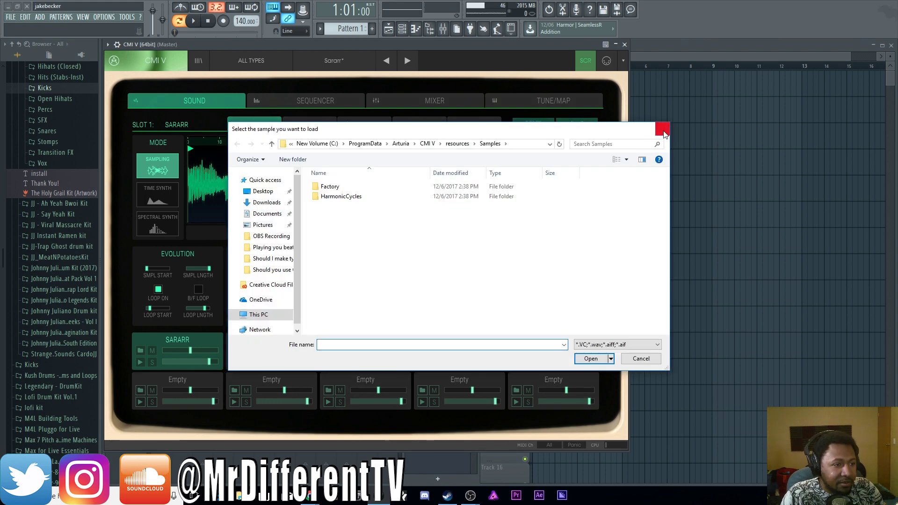
{"action": "left_click", "coordinate": [662, 129]}
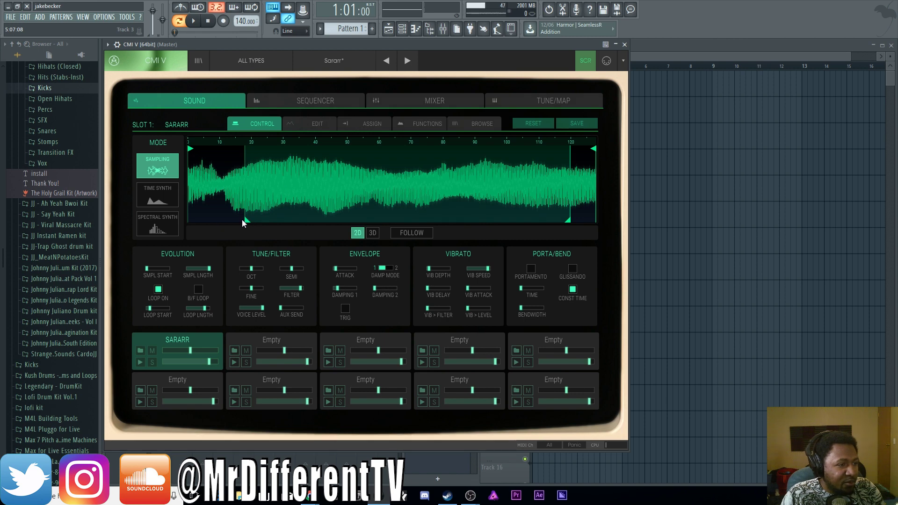
Move slot 1's loop start to 0.0787, then switch it to Time Synth mode with the loop start at 0
{"action": "mouse_move", "coordinate": [246, 221]}
{"action": "left_mouse_down"}
{"action": "mouse_move", "coordinate": [208, 215]}
{"action": "mouse_move", "coordinate": [221, 212]}
{"action": "left_mouse_up"}
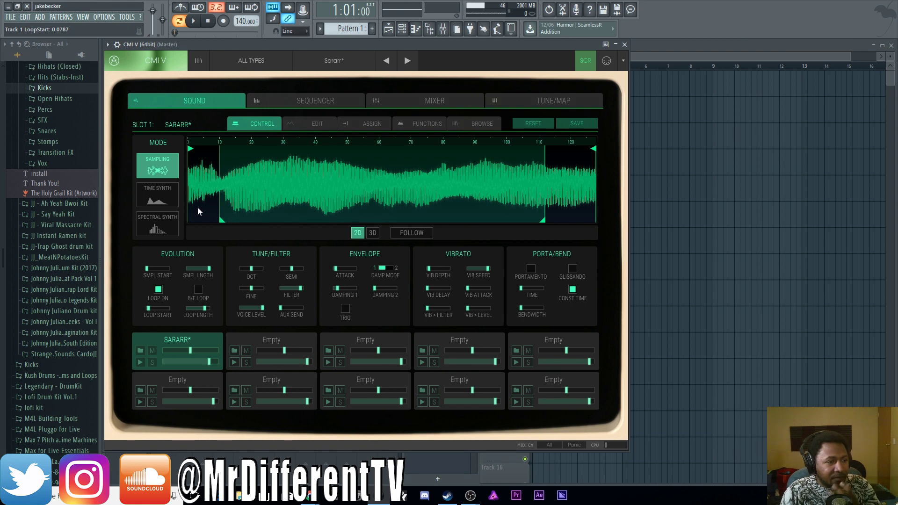
{"action": "left_click", "coordinate": [159, 195]}
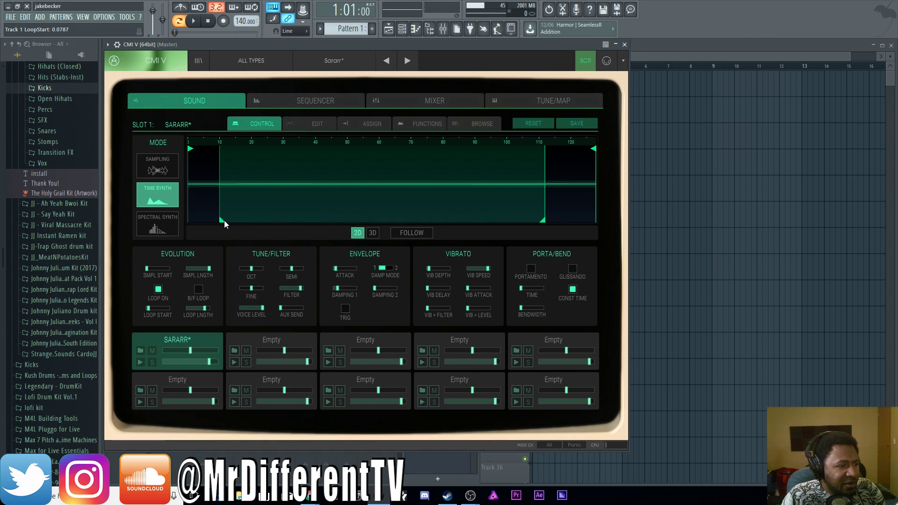
{"action": "mouse_move", "coordinate": [224, 220]}
{"action": "left_mouse_down"}
{"action": "mouse_move", "coordinate": [190, 220]}
{"action": "mouse_move", "coordinate": [309, 229]}
{"action": "mouse_move", "coordinate": [187, 229]}
{"action": "left_mouse_up"}
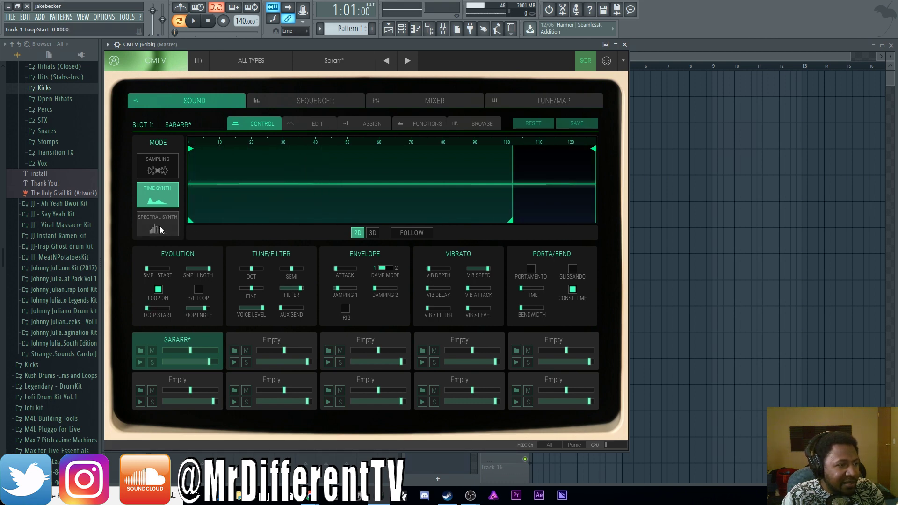
Switch slot 1 to Spectral Synth with the Metalizer wavetable, raising Center to 0.5 and adjusting the other Evolution controls
{"action": "left_click", "coordinate": [166, 218]}
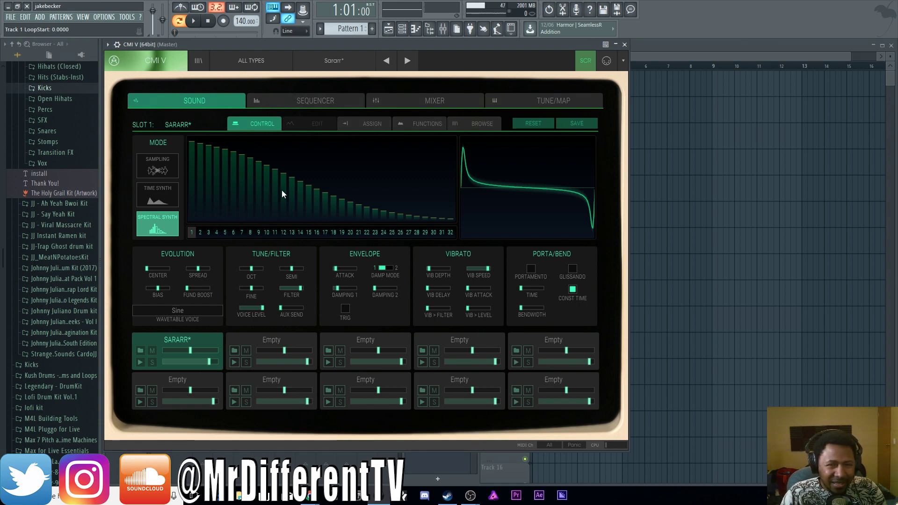
{"action": "left_click", "coordinate": [184, 311]}
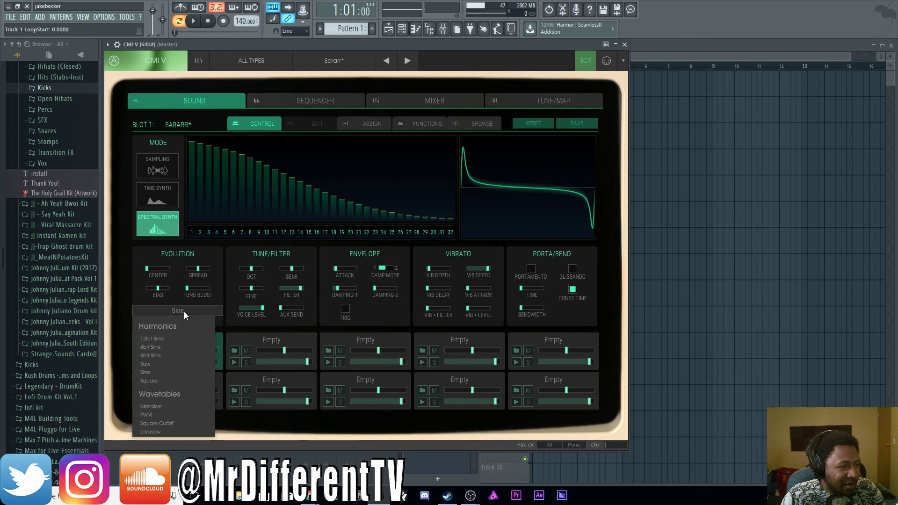
{"action": "left_click", "coordinate": [173, 407]}
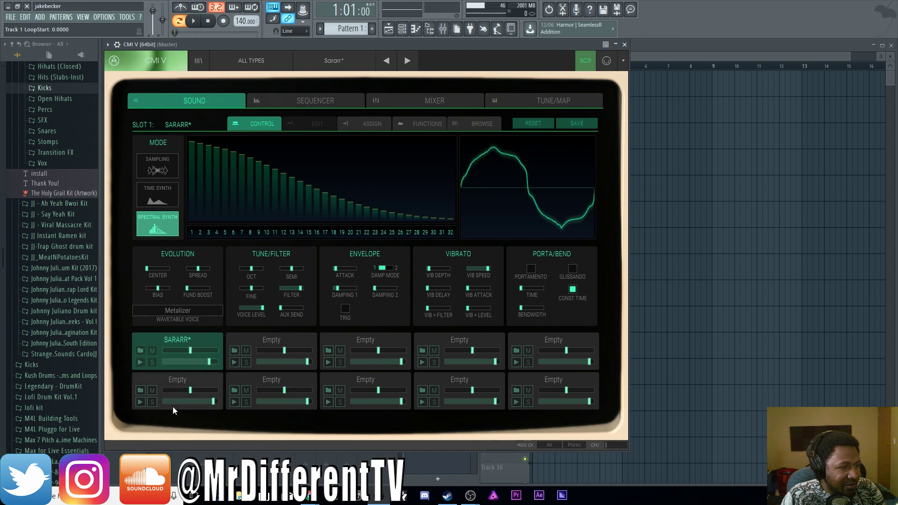
{"action": "double_click", "coordinate": [150, 268]}
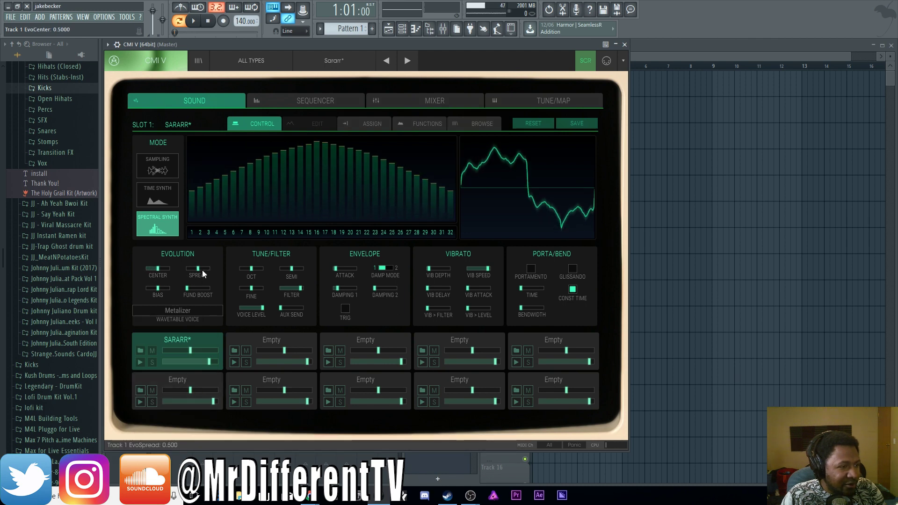
{"action": "left_click_drag", "start_coordinate": [159, 287], "coordinate": [229, 274]}
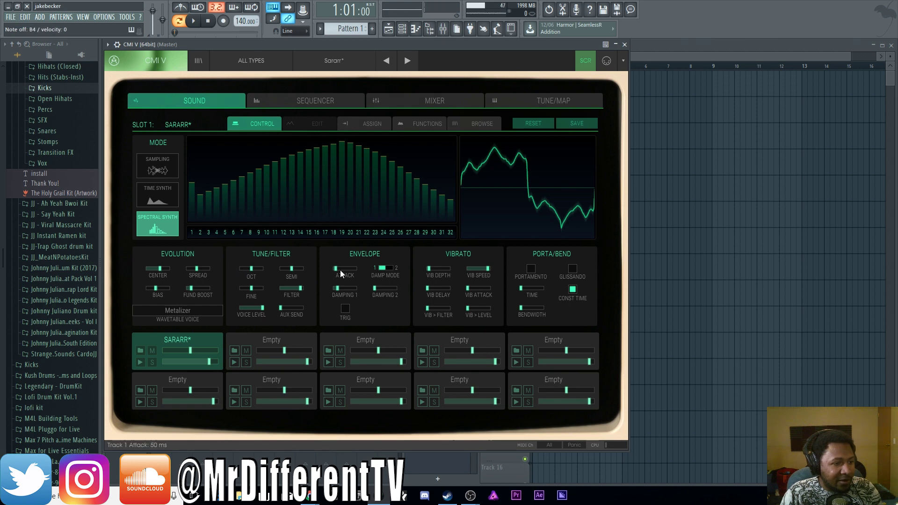
Raise slot 1's envelope attack and vibrato depth slightly, then enable Portamento and increase its time
{"action": "left_click_drag", "start_coordinate": [340, 270], "coordinate": [353, 270]}
{"action": "left_click_drag", "start_coordinate": [429, 269], "coordinate": [432, 268]}
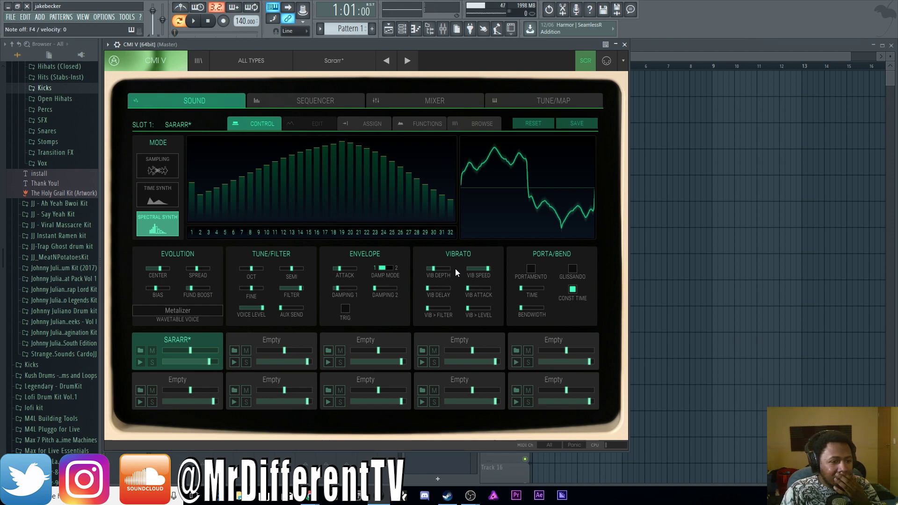
{"action": "left_click", "coordinate": [533, 269]}
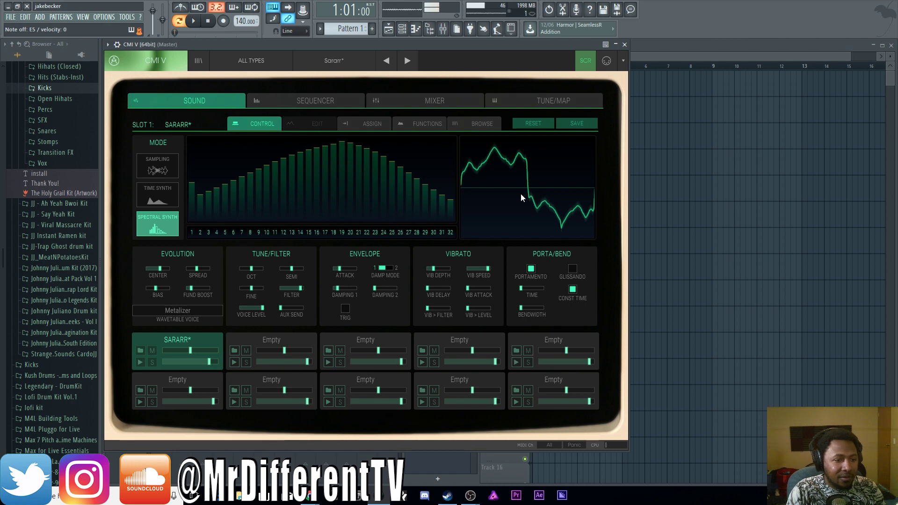
{"action": "left_click_drag", "start_coordinate": [523, 291], "coordinate": [585, 285]}
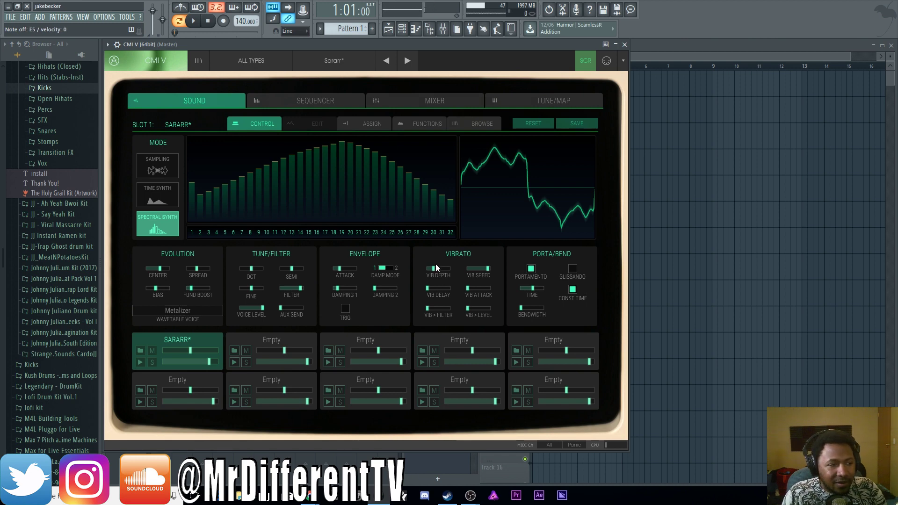
Switch slot 1 to Sampling mode with the 3D waveform view, then analyse the sample to convert it to synthesis
{"action": "left_click", "coordinate": [170, 162]}
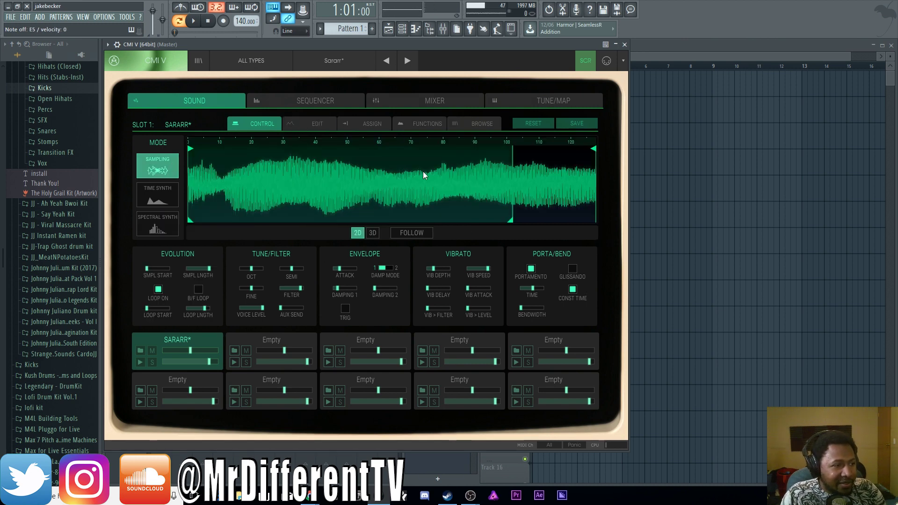
{"action": "left_click", "coordinate": [372, 233]}
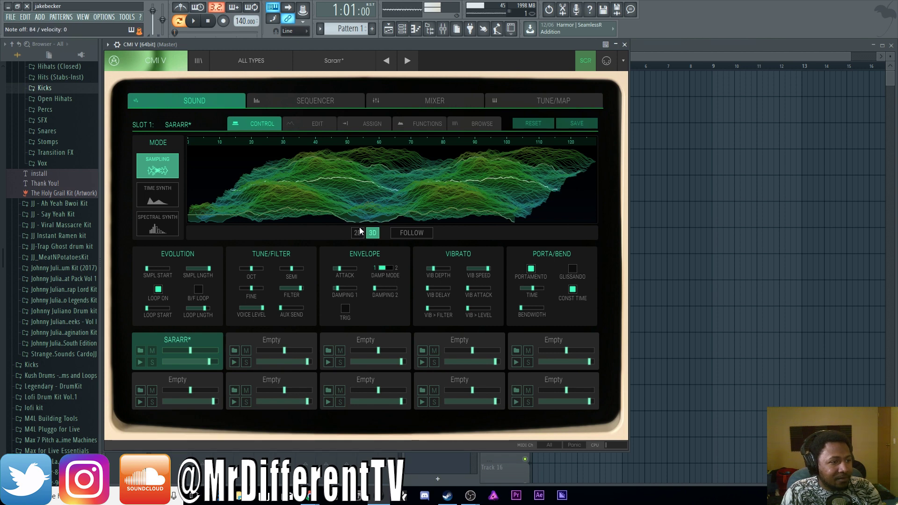
{"action": "left_click", "coordinate": [319, 123]}
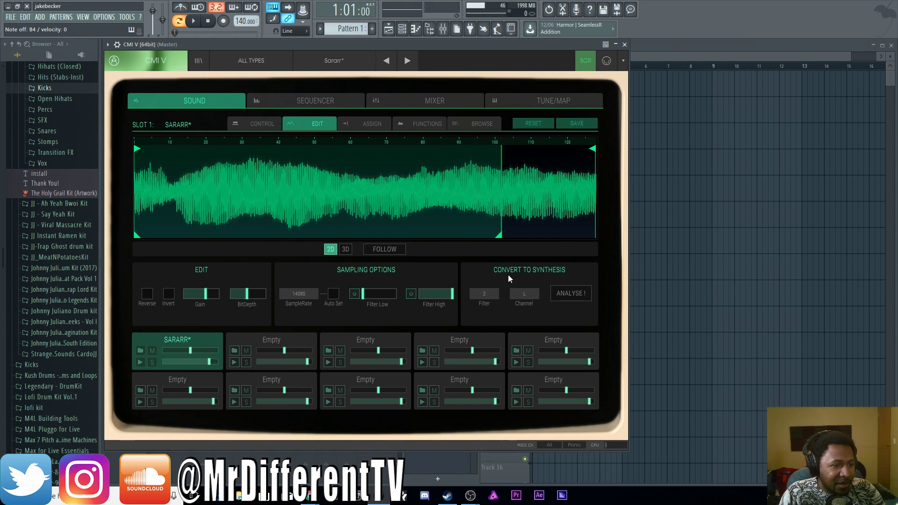
{"action": "left_click", "coordinate": [569, 296]}
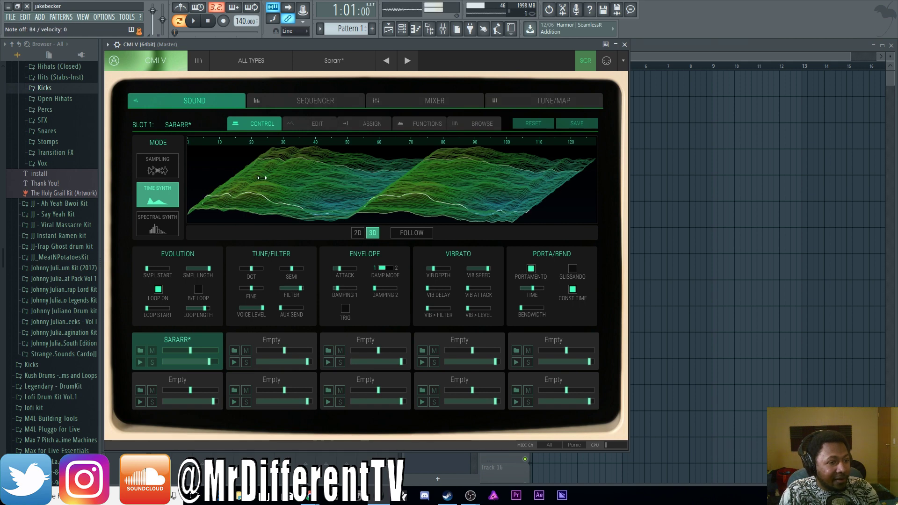
Compare slot 1's Sampling mode with Time Synth, stay in Time Synth and raise the sample start to about halfway
{"action": "left_click", "coordinate": [168, 171]}
{"action": "left_click", "coordinate": [161, 201]}
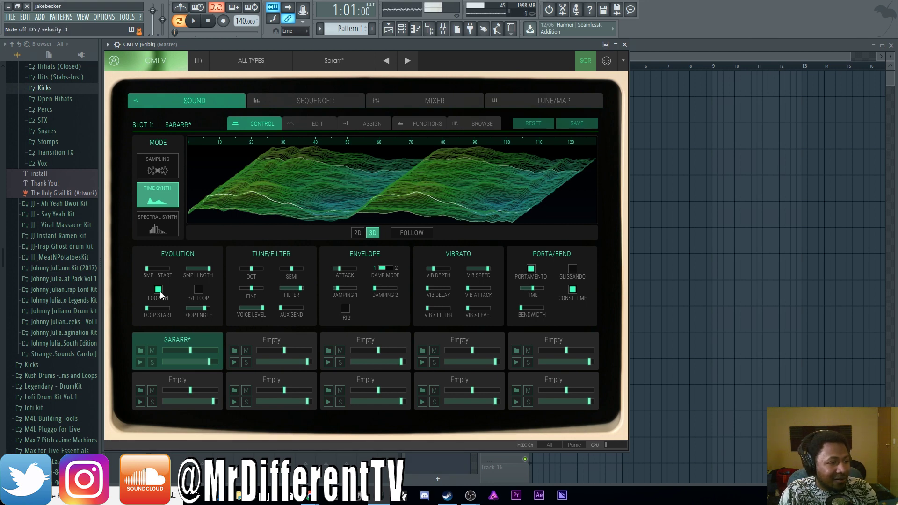
{"action": "left_click_drag", "start_coordinate": [147, 268], "coordinate": [183, 267]}
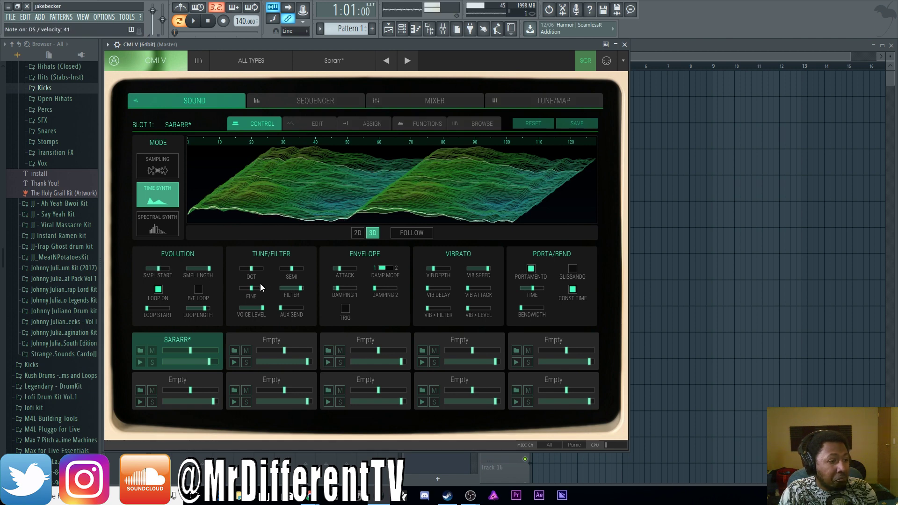
Review slot 1's Time Synth edit page and compute the synthesized sound into a sample
{"action": "left_click", "coordinate": [303, 124]}
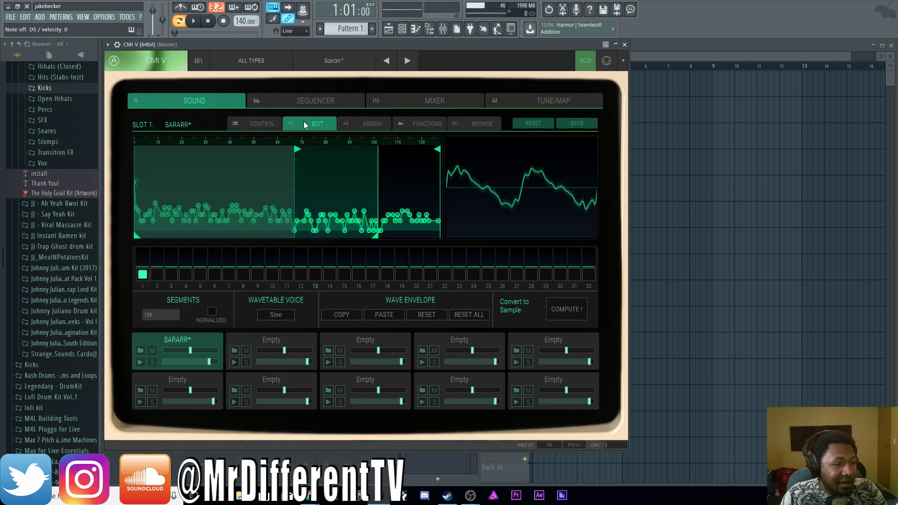
{"action": "left_click", "coordinate": [260, 123]}
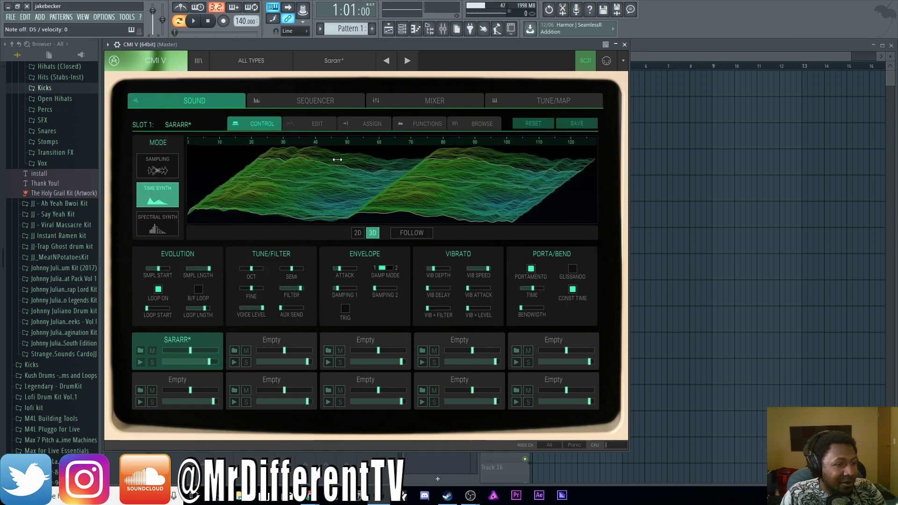
{"action": "left_click", "coordinate": [320, 124]}
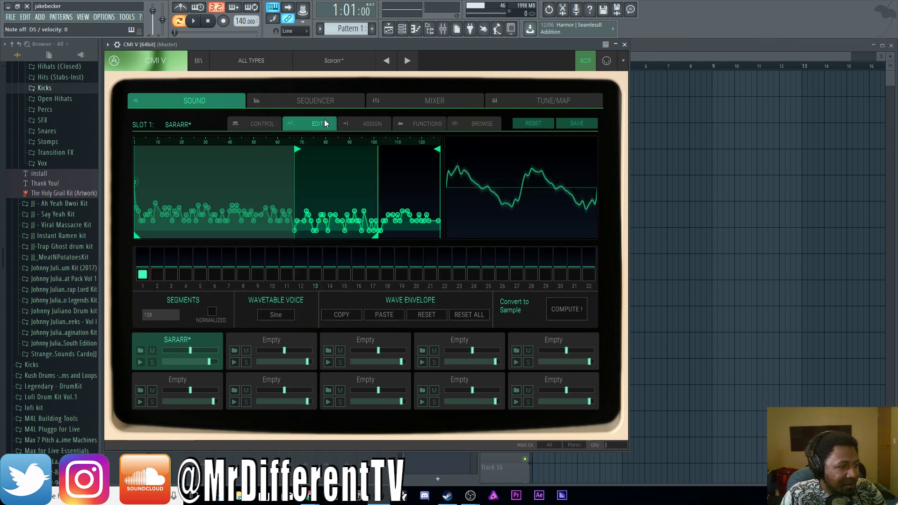
{"action": "left_click", "coordinate": [555, 311]}
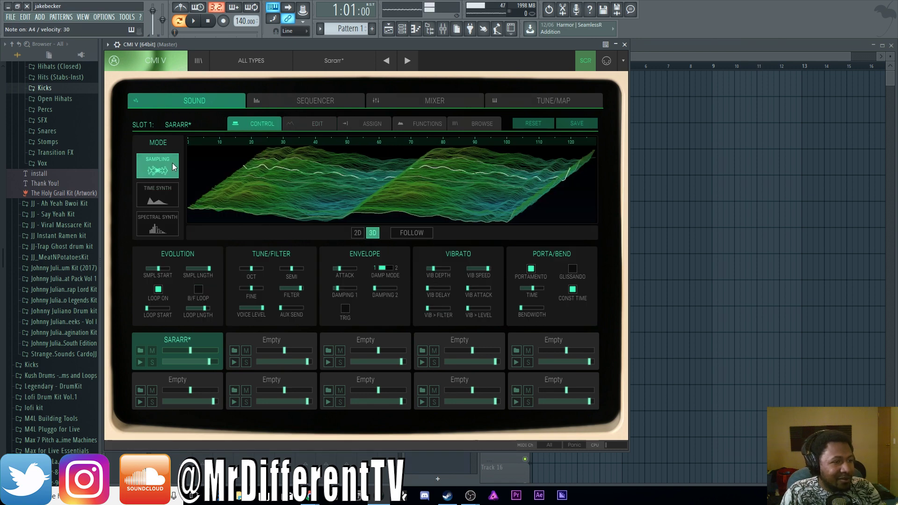
View slot 1's Edit, Assign and Functions pages, trying the Loop and Run modes of function A
{"action": "left_click", "coordinate": [323, 124]}
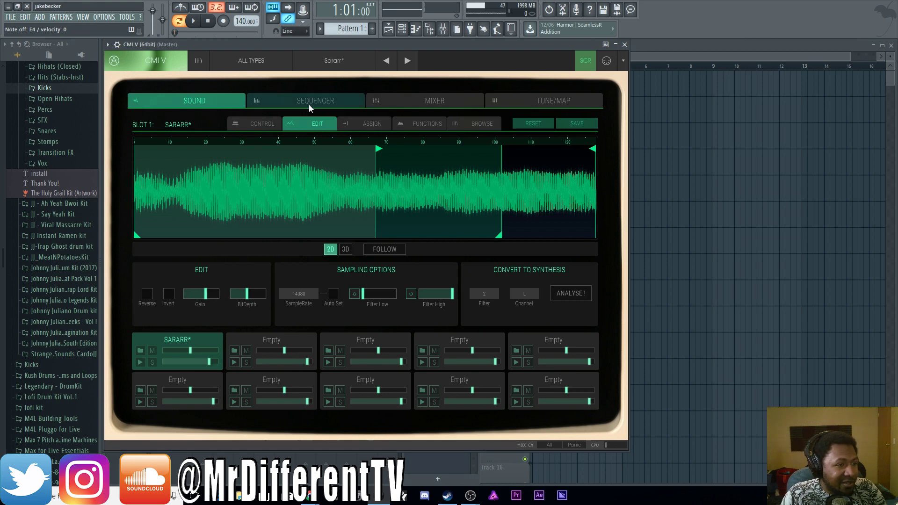
{"action": "left_click", "coordinate": [371, 124]}
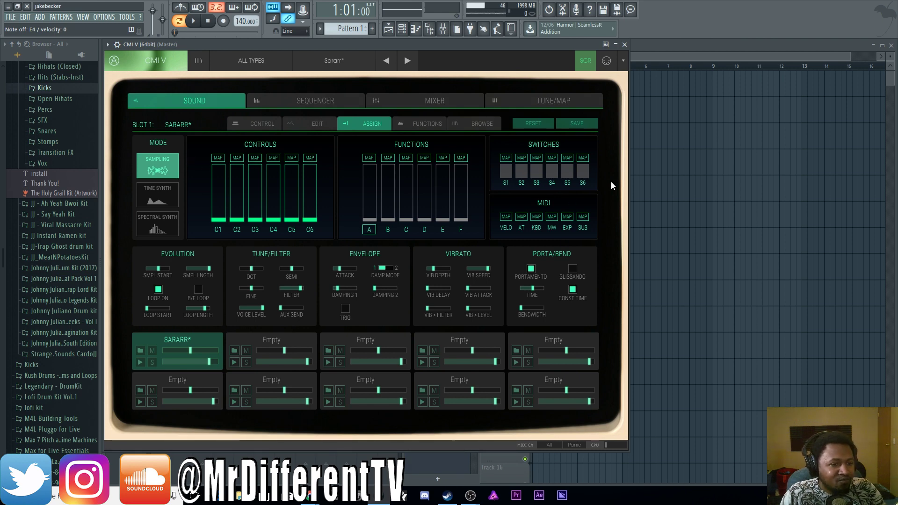
{"action": "left_click", "coordinate": [416, 124]}
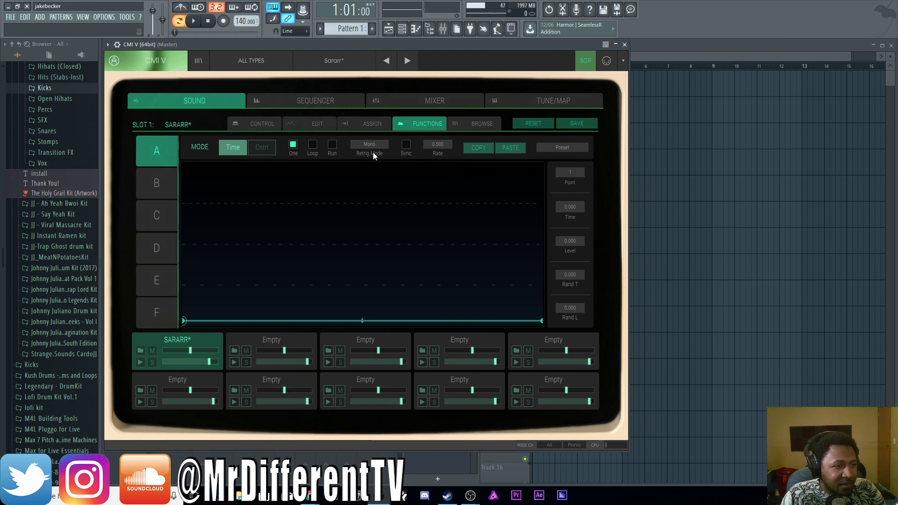
{"action": "left_click", "coordinate": [313, 145]}
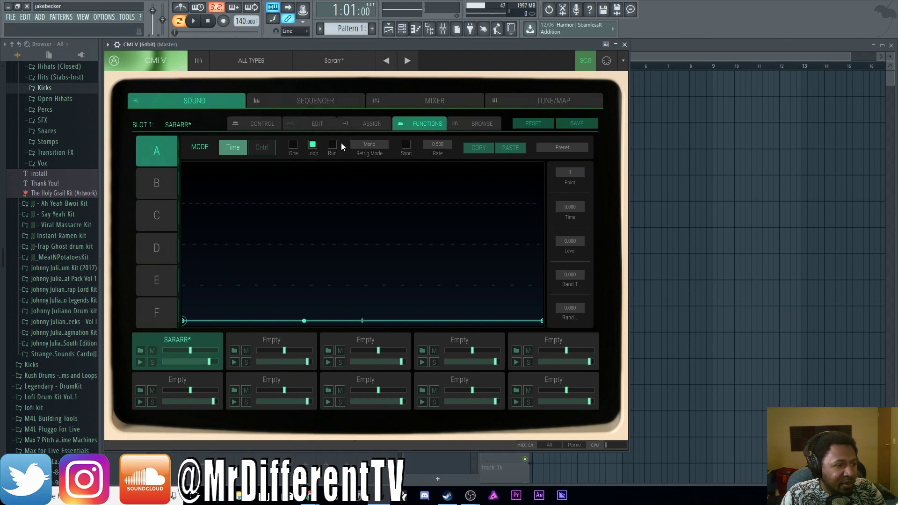
{"action": "left_click", "coordinate": [332, 145]}
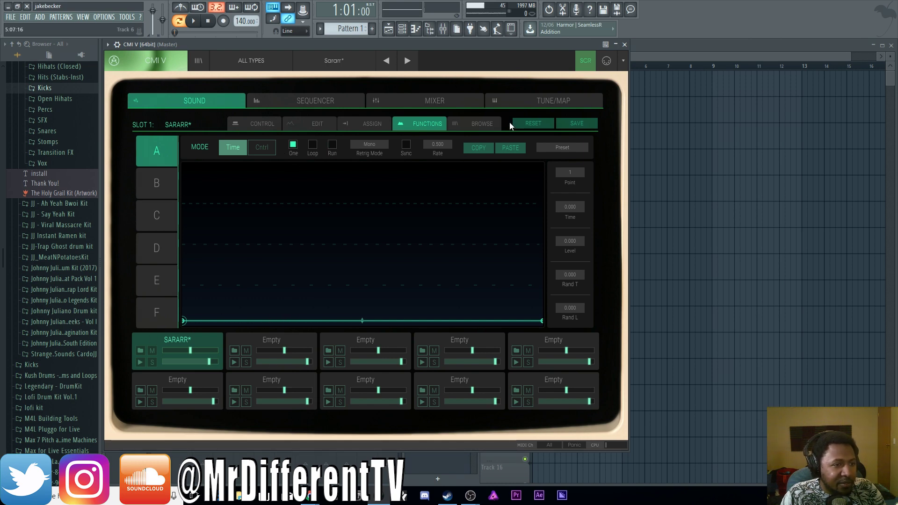
Browse through the library of factory samples available for slot 1
{"action": "left_click", "coordinate": [482, 121]}
{"action": "scroll", "coordinate": [336, 208], "scroll_direction": "down", "scroll_amount": 10}
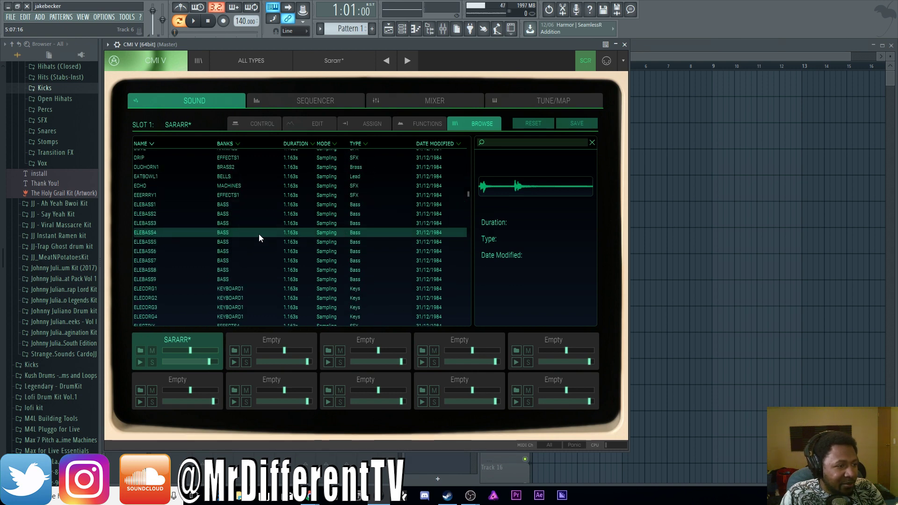
{"action": "scroll", "coordinate": [272, 220], "scroll_direction": "down", "scroll_amount": 15}
{"action": "scroll", "coordinate": [272, 221], "scroll_direction": "down", "scroll_amount": 15}
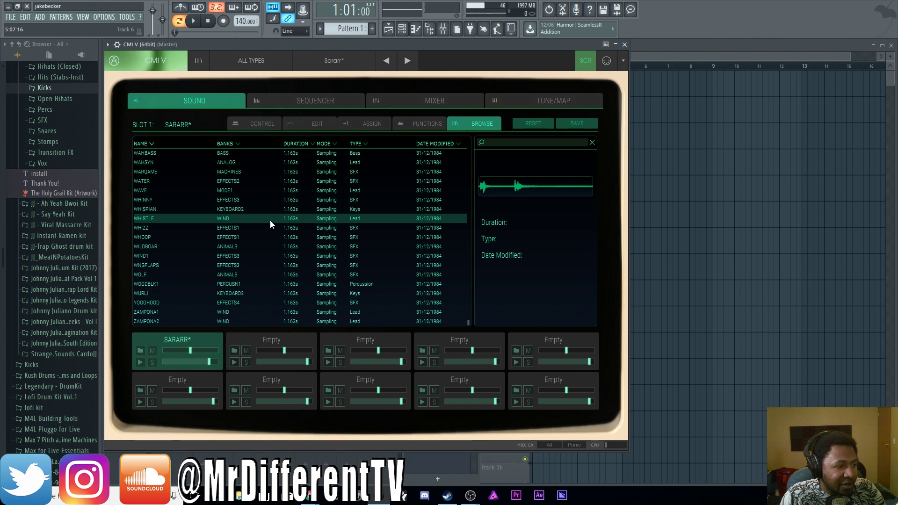
{"action": "scroll", "coordinate": [271, 221], "scroll_direction": "up", "scroll_amount": 5}
{"action": "scroll", "coordinate": [274, 219], "scroll_direction": "up", "scroll_amount": 20}
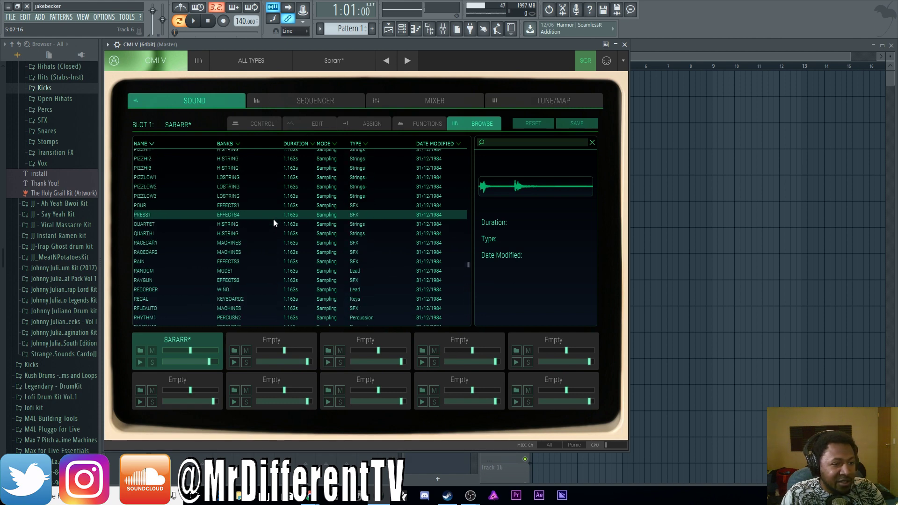
Look over the preset type categories without choosing one, then audition slot 1 from its Control page
{"action": "left_click", "coordinate": [272, 61]}
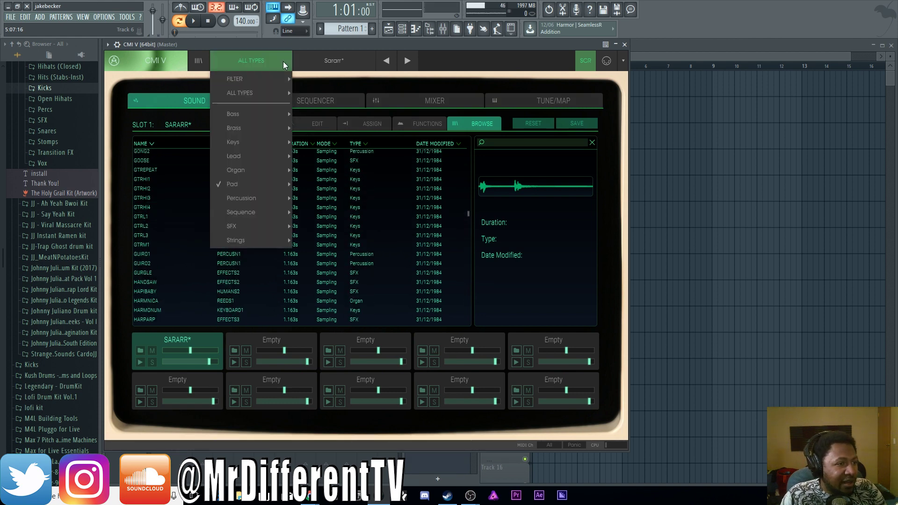
{"action": "mouse_move", "coordinate": [249, 197]}
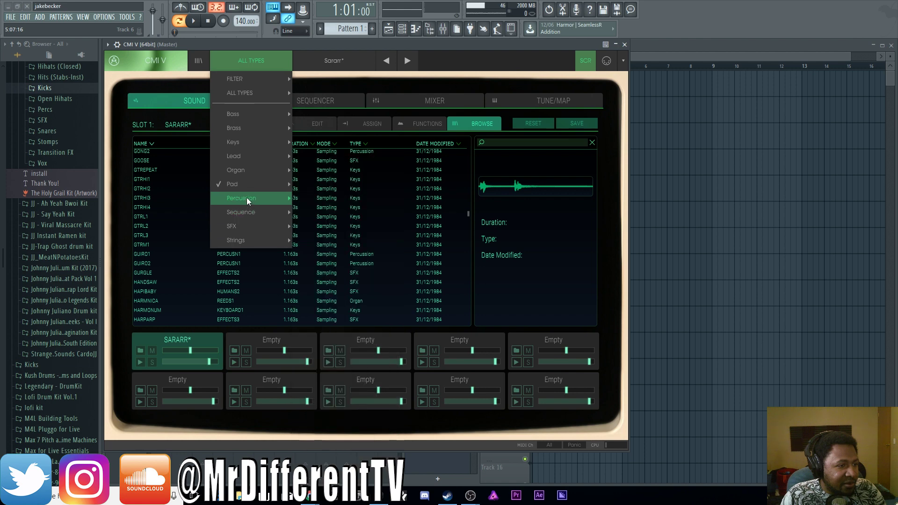
{"action": "left_click", "coordinate": [198, 102]}
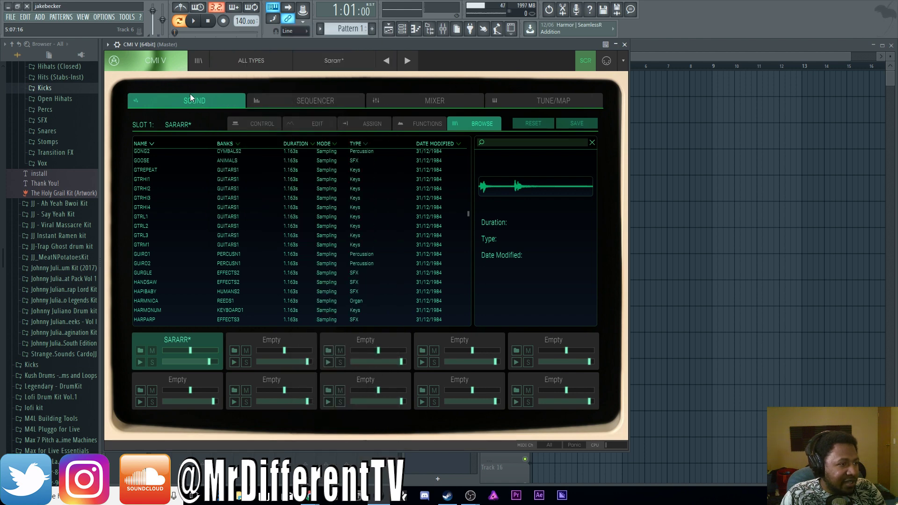
{"action": "left_click", "coordinate": [247, 121]}
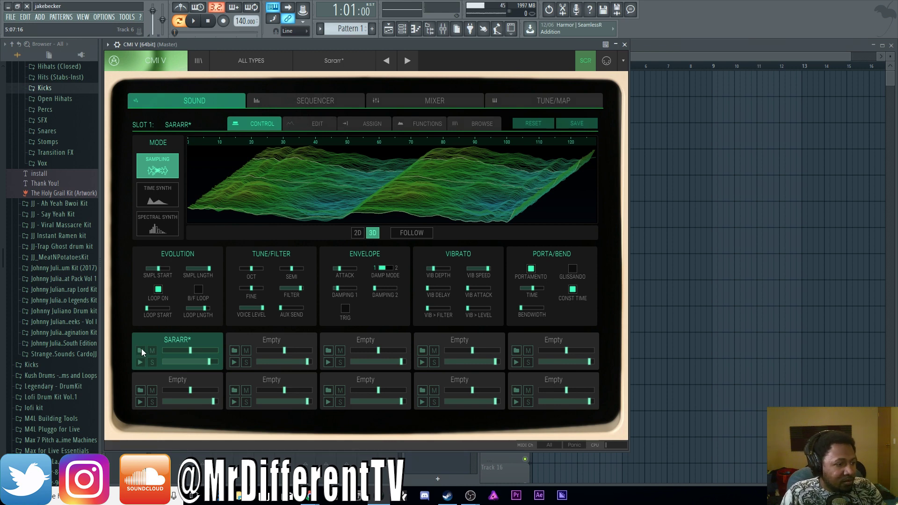
{"action": "left_click", "coordinate": [139, 362]}
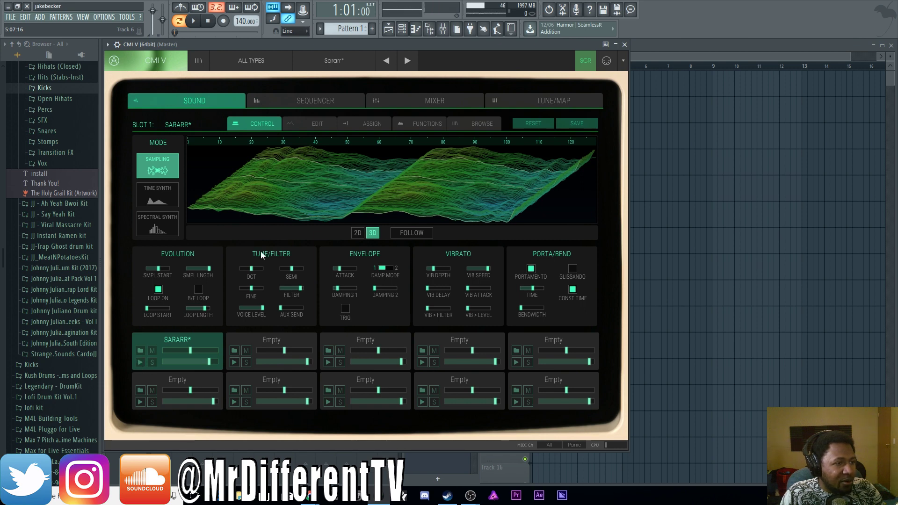
View the Sequencer, Mixer and Tune/Map pages, then return to the Sound page
{"action": "left_click", "coordinate": [320, 99]}
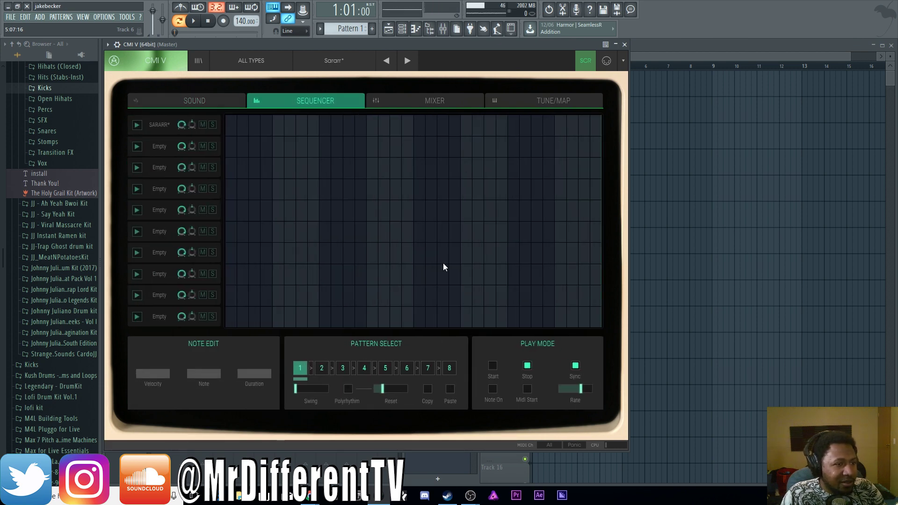
{"action": "left_click", "coordinate": [426, 101]}
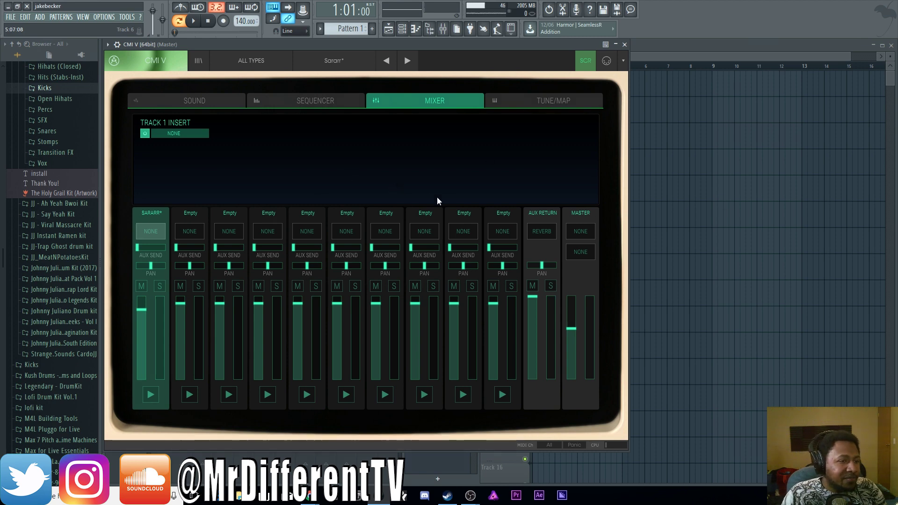
{"action": "left_click", "coordinate": [548, 103]}
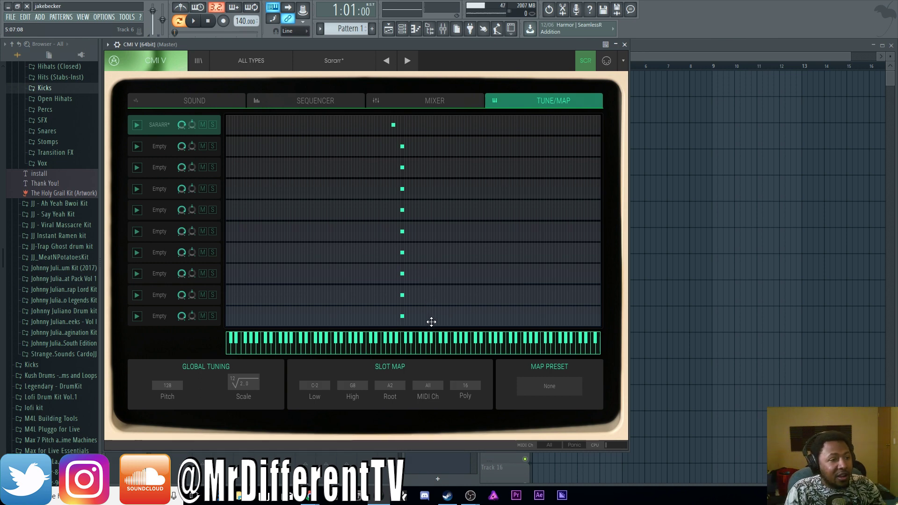
{"action": "left_click", "coordinate": [203, 102]}
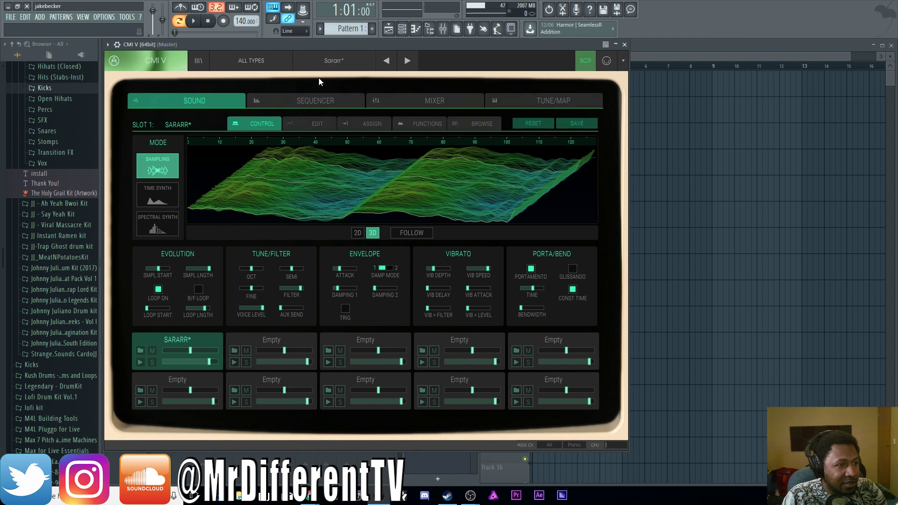
Step forward through the presets Orch2, Addictive Pad and Choir1, showing the waveform in 2D
{"action": "left_click", "coordinate": [277, 64]}
{"action": "left_click", "coordinate": [409, 60]}
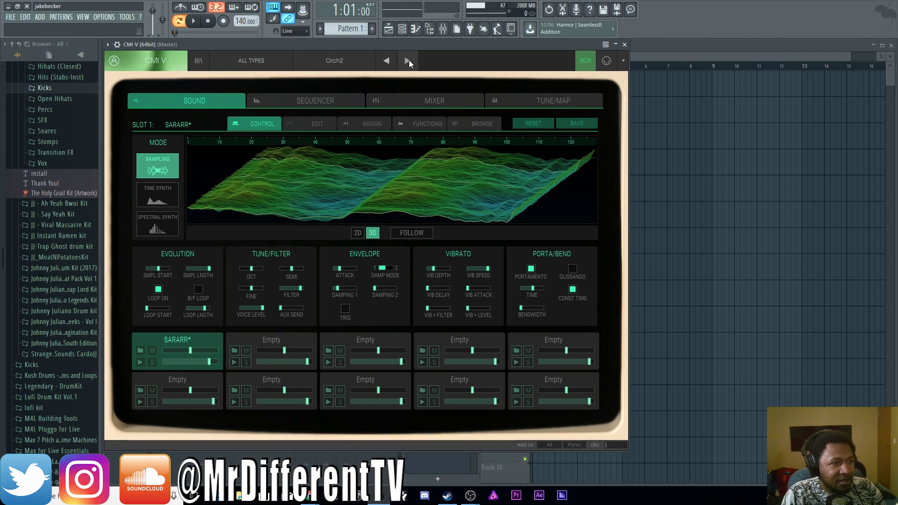
{"action": "left_click", "coordinate": [409, 60]}
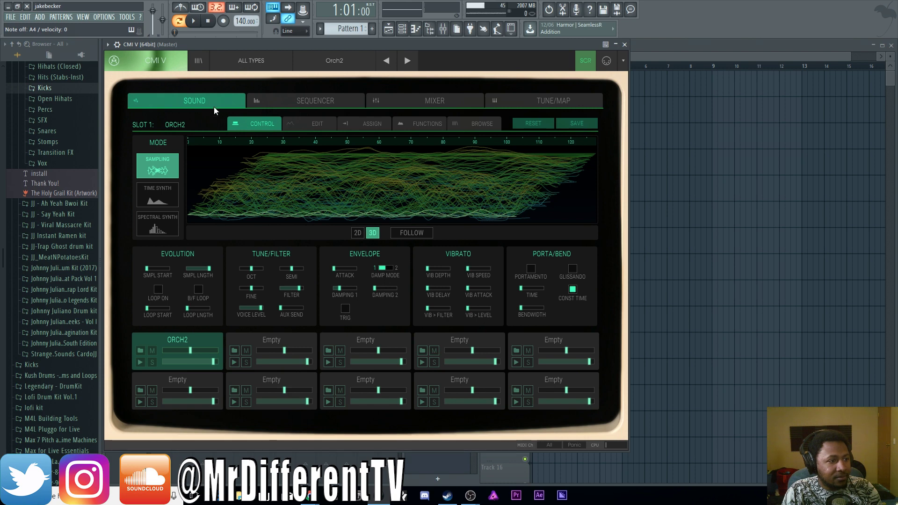
{"action": "left_click", "coordinate": [357, 233]}
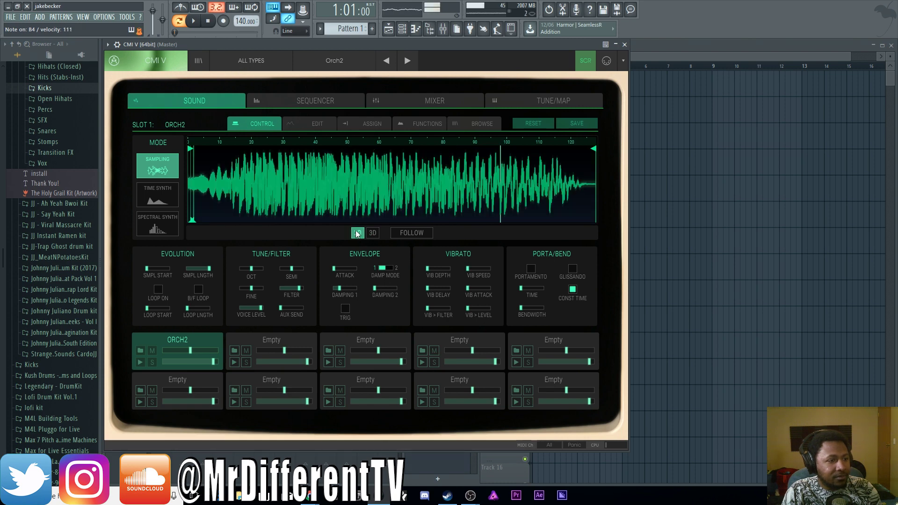
{"action": "left_click", "coordinate": [409, 61]}
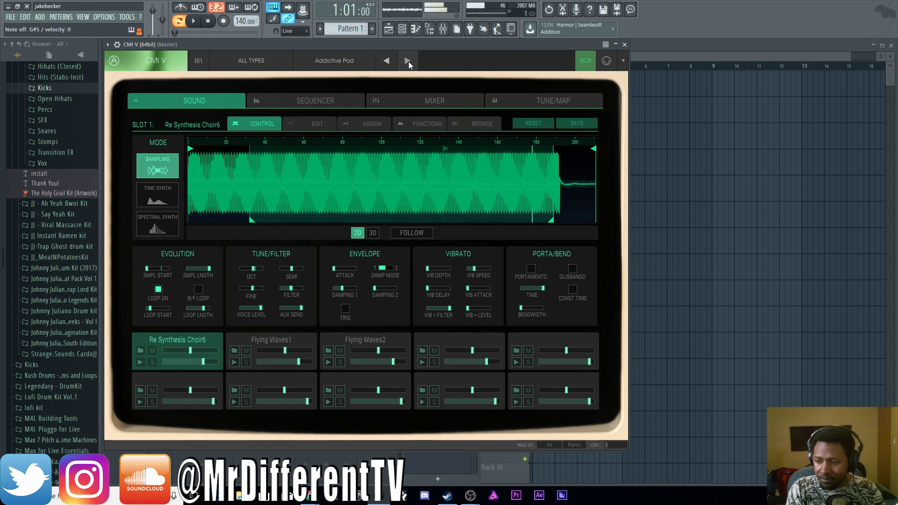
{"action": "left_click", "coordinate": [408, 61]}
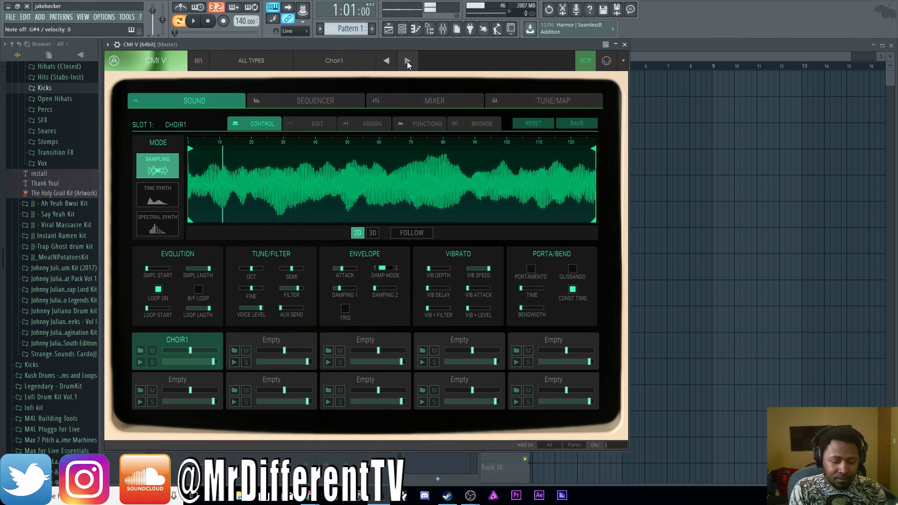
Step forward through the CMI V presets Dark Celebration, 83 Breakdance, Cold Ratchet and Xylocent, auditioning them
{"action": "left_click", "coordinate": [408, 61]}
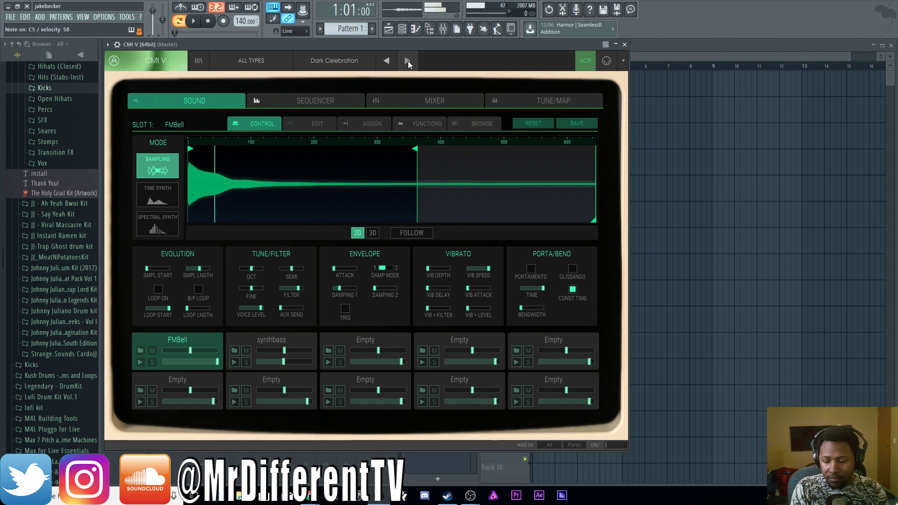
{"action": "left_click", "coordinate": [408, 61]}
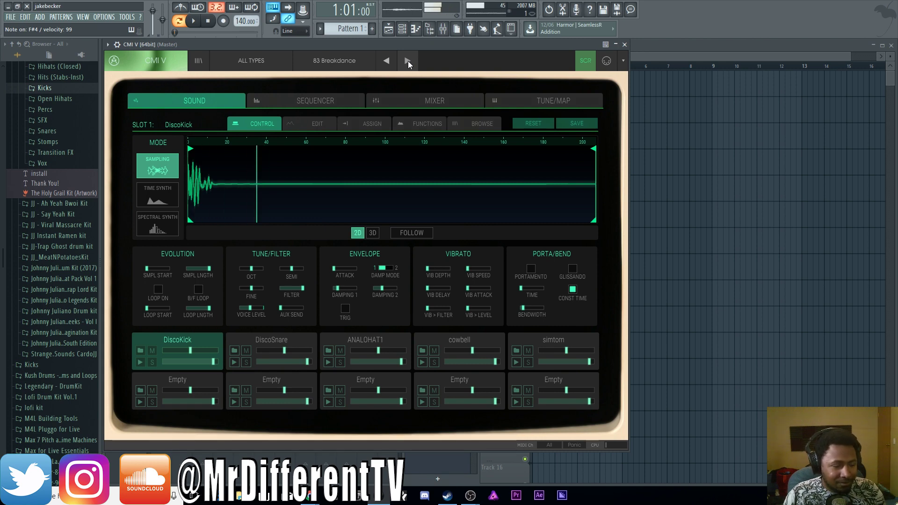
{"action": "left_click", "coordinate": [408, 61]}
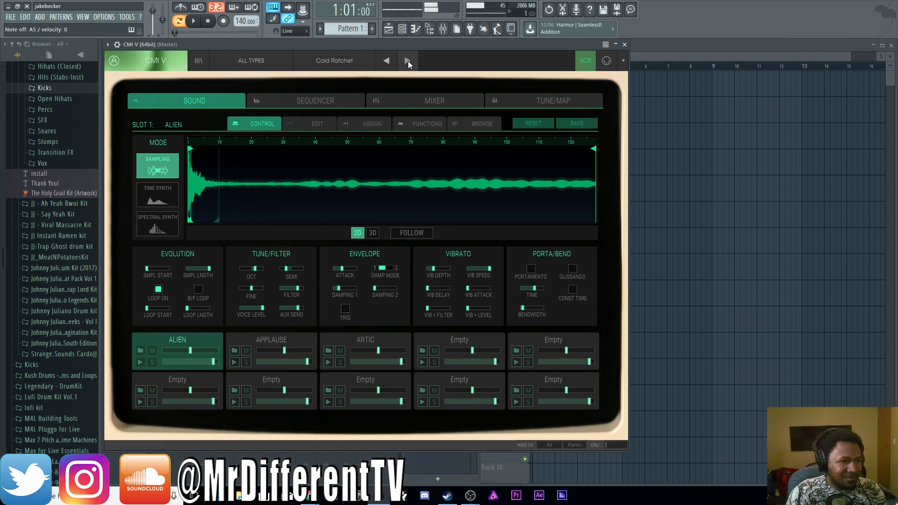
{"action": "left_click", "coordinate": [408, 60]}
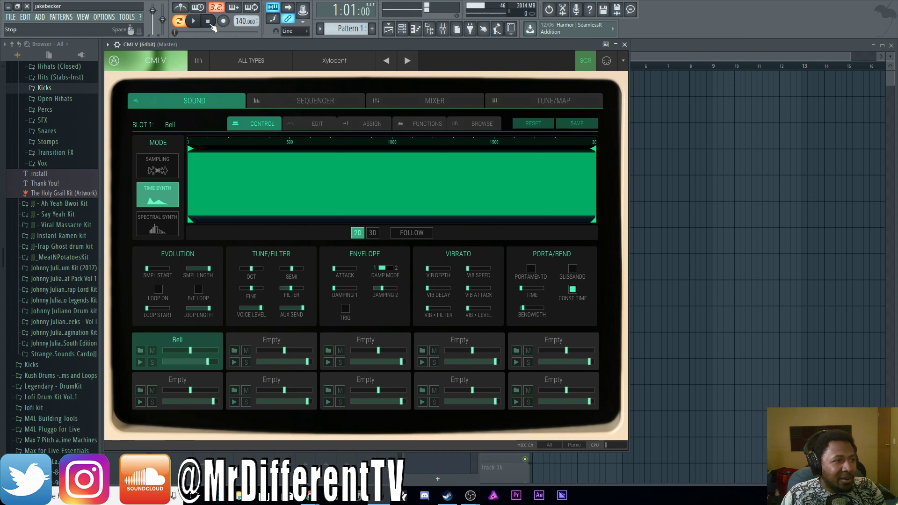
Close and reopen the CMI V instrument, then leave its screen page to view the full hardware with keyboard
{"action": "left_click", "coordinate": [625, 45]}
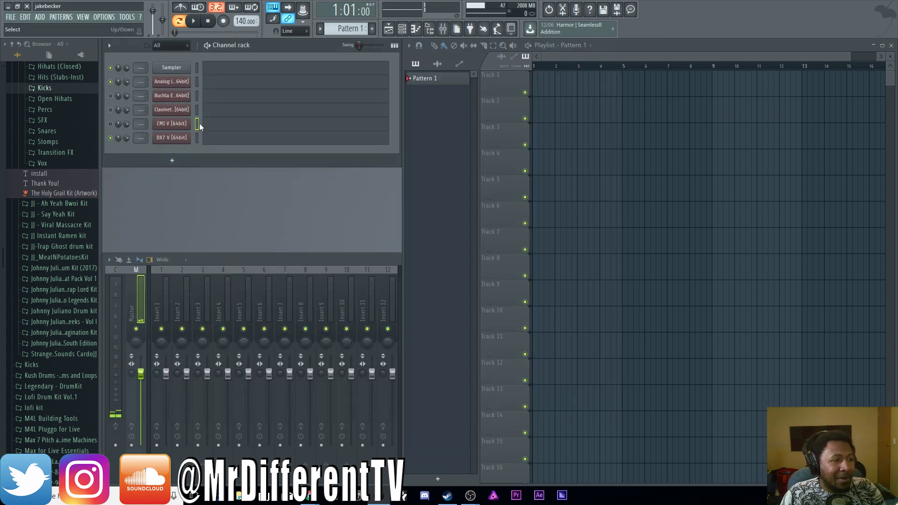
{"action": "left_click", "coordinate": [183, 125]}
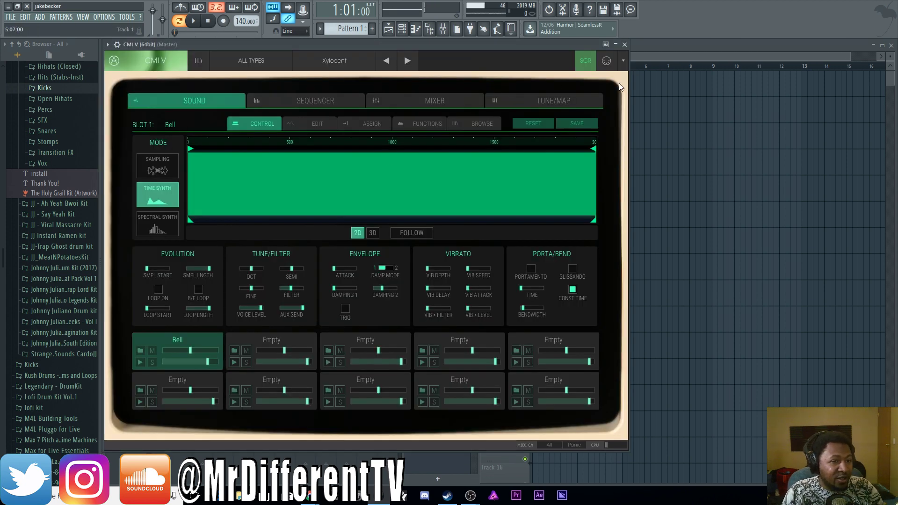
{"action": "left_click", "coordinate": [585, 60]}
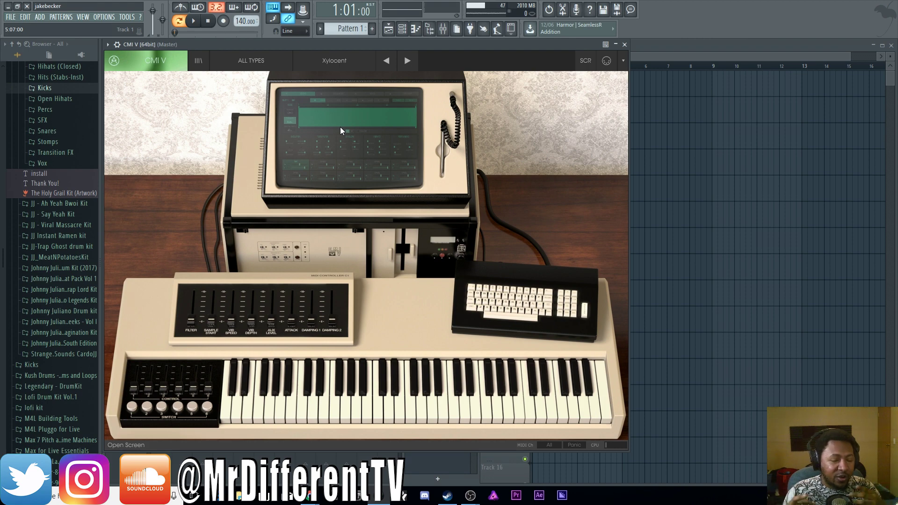
{"action": "key", "text": "ctrl+s"}
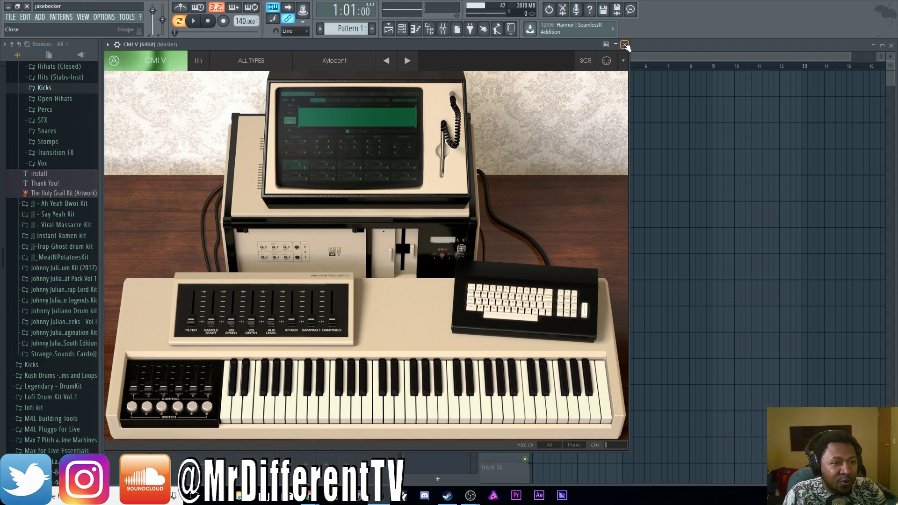
Close the CMI V instrument and switch to the Arturia V Collection 6 overview page in Chrome
{"action": "left_click", "coordinate": [625, 44]}
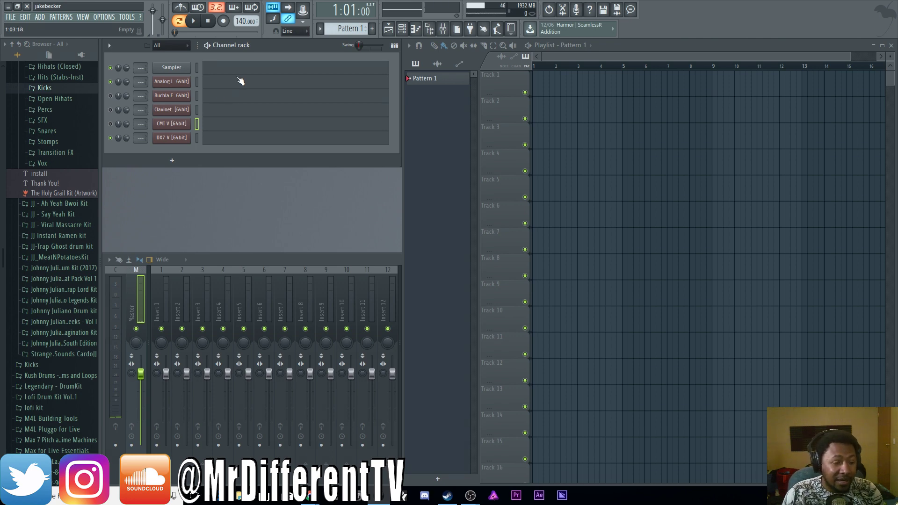
{"action": "mouse_move", "coordinate": [321, 503]}
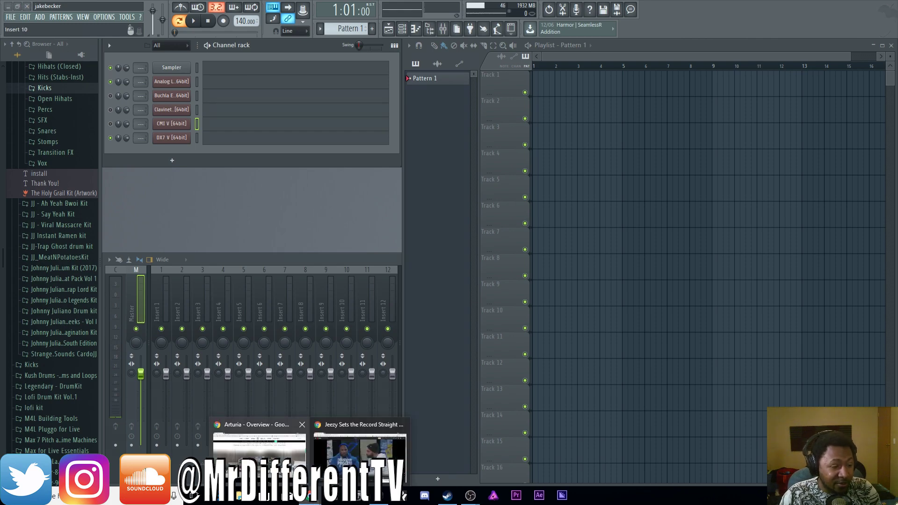
{"action": "left_click", "coordinate": [262, 449]}
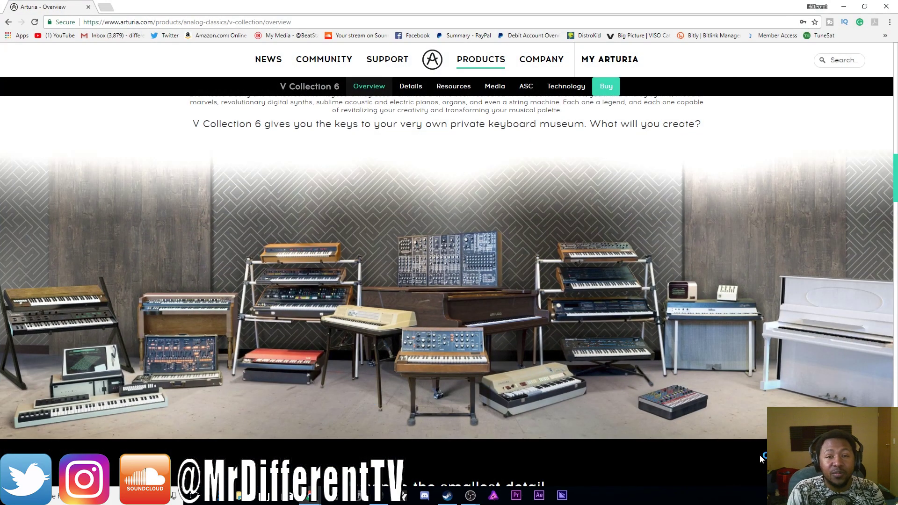